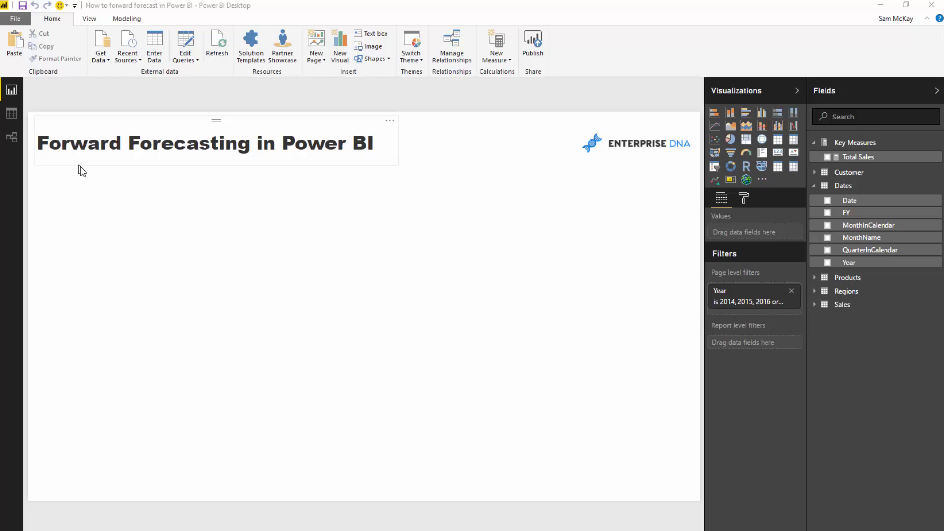
Step: Check the data model view, then review the existing Total Sales measure formula
{"action": "left_click", "coordinate": [11, 137]}
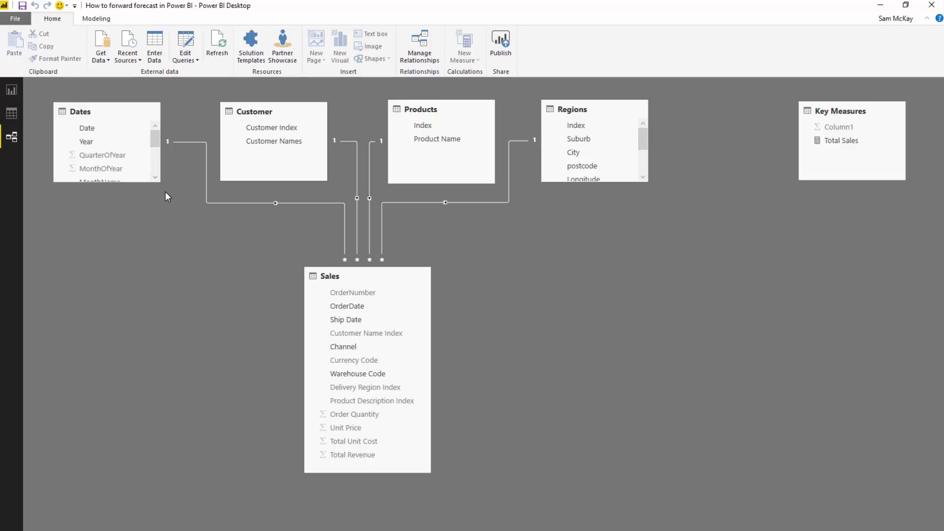
{"action": "left_click", "coordinate": [12, 91]}
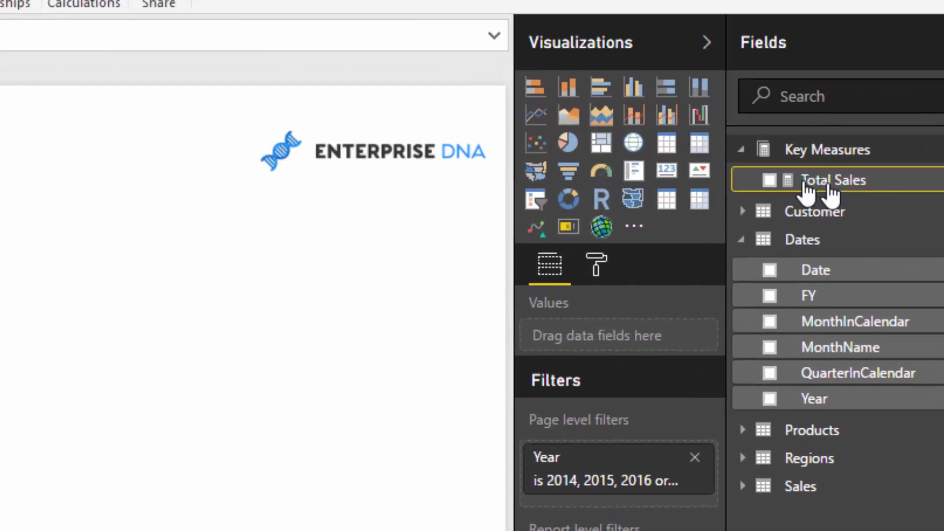
{"action": "left_click", "coordinate": [819, 183]}
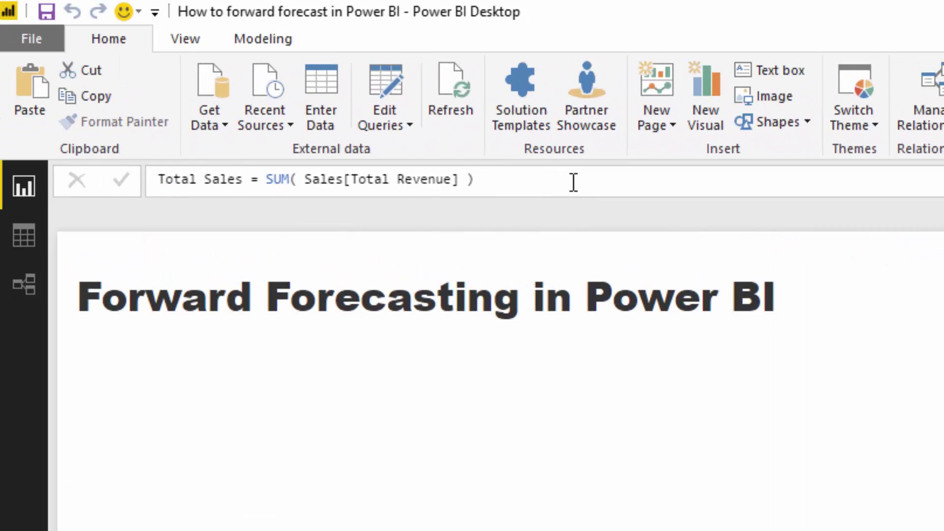
{"action": "left_click_drag", "start_coordinate": [487, 179], "coordinate": [147, 179]}
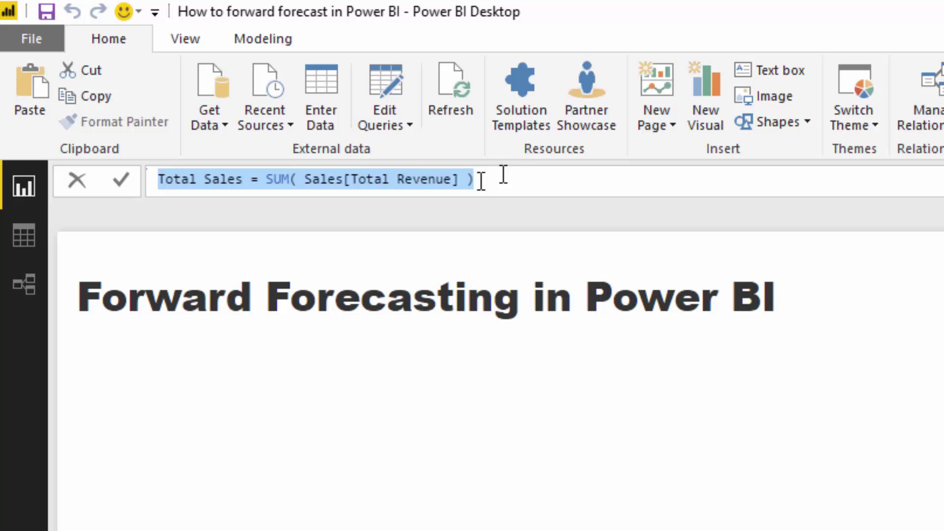
{"action": "left_click", "coordinate": [543, 185]}
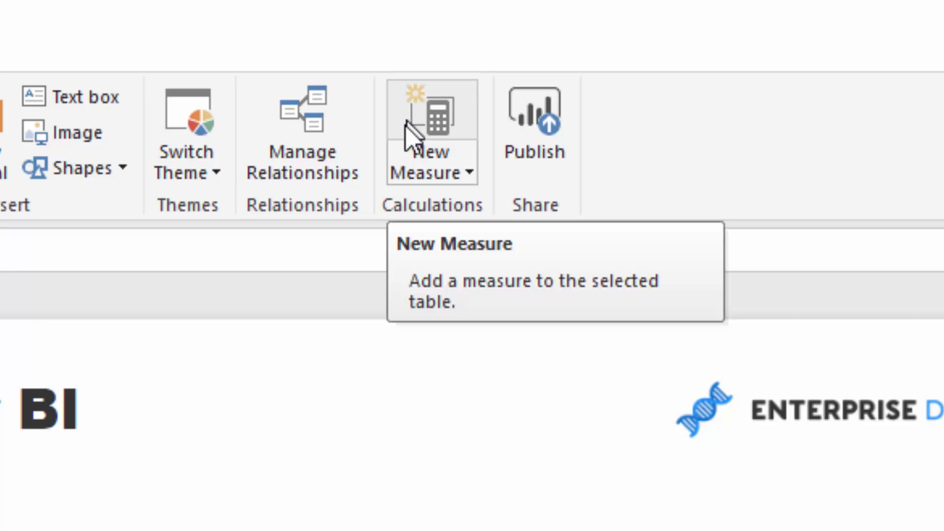
Step: Create Total Costs = SUMX(Sales, Sales[Total Unit Cost] * Sales[Order Quantity])
{"action": "left_click", "coordinate": [441, 118]}
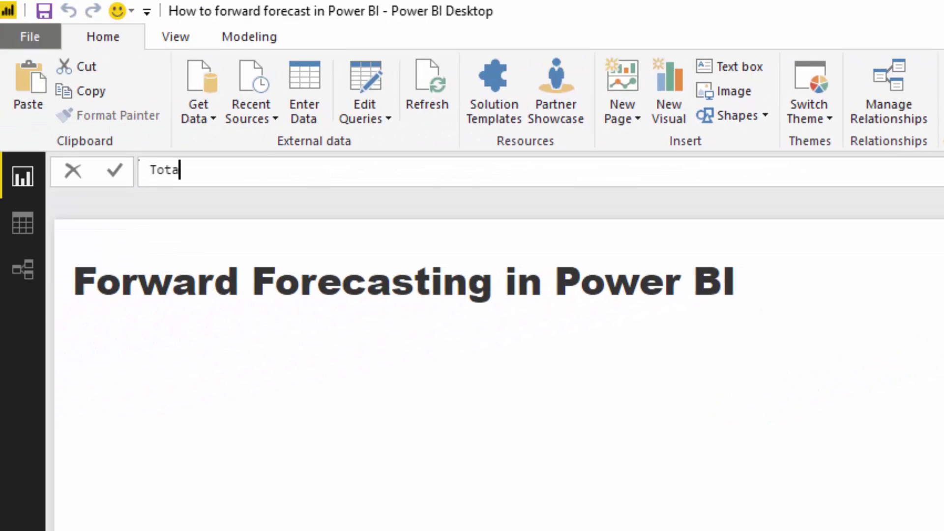
{"action": "type", "text": "Total Cos"}
{"action": "type", "text": "ts ="}
{"action": "key", "text": "shift+Return"}
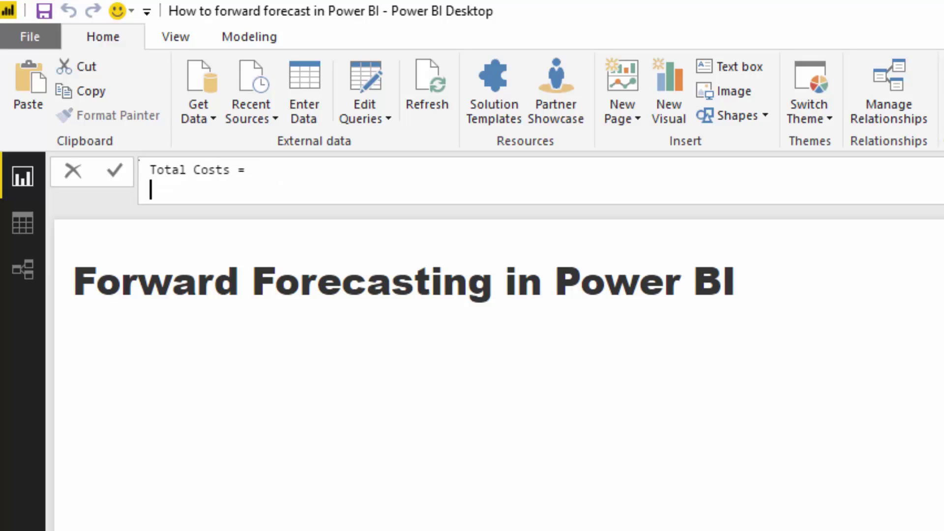
{"action": "type", "text": "SUMX( "}
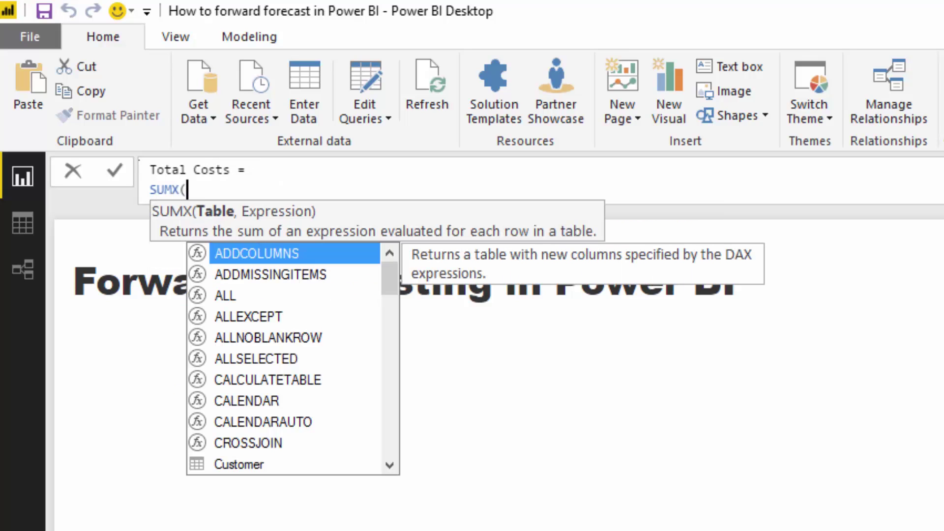
{"action": "type", "text": "Sales"}
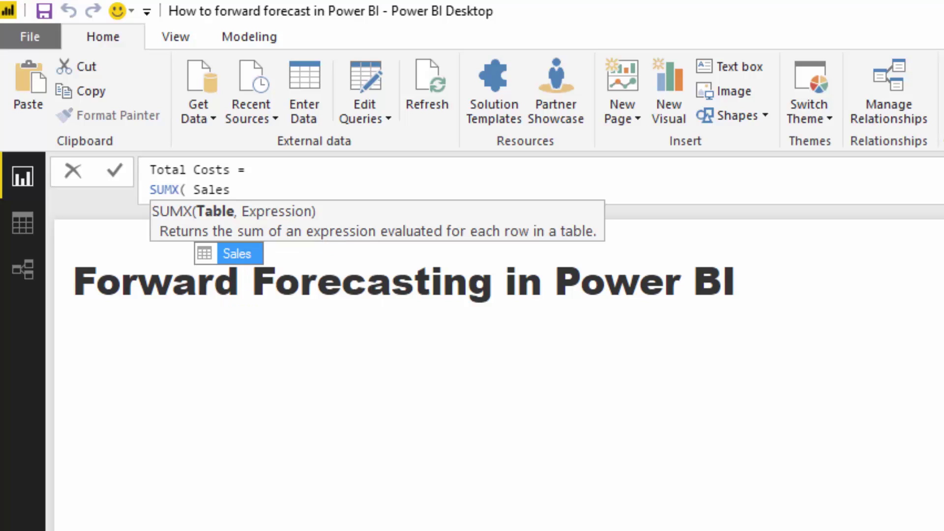
{"action": "type", "text": ","}
{"action": "key", "text": "shift+Return"}
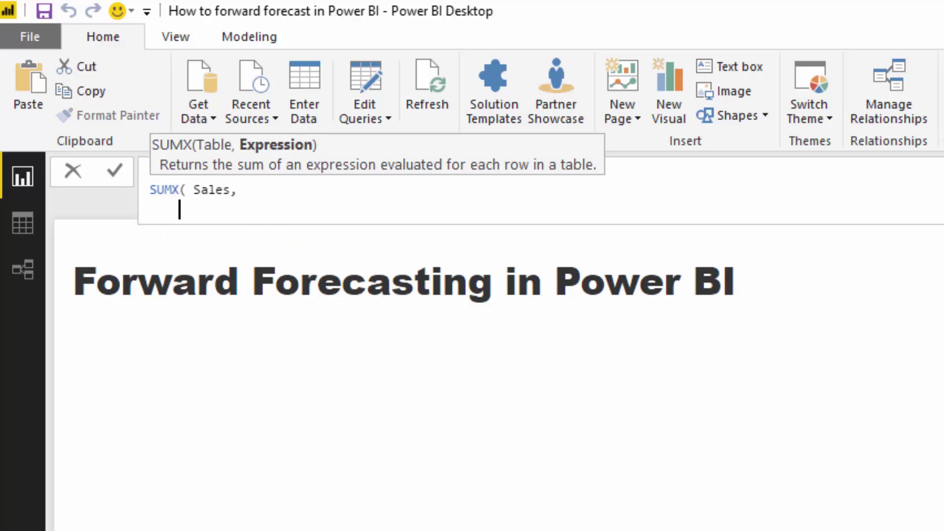
{"action": "type", "text": "Unit"}
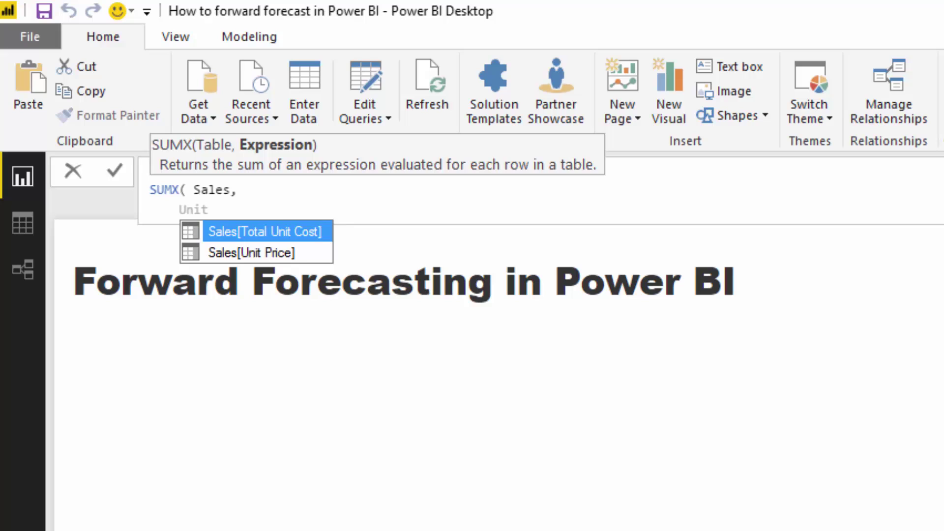
{"action": "key", "text": "Tab"}
{"action": "type", "text": "* Quan"}
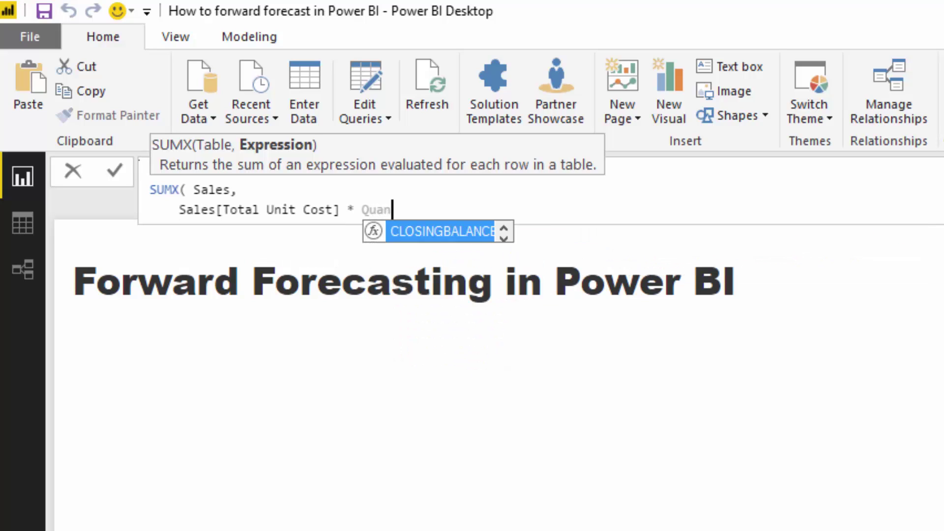
{"action": "key", "text": "Tab"}
{"action": "type", "text": ")"}
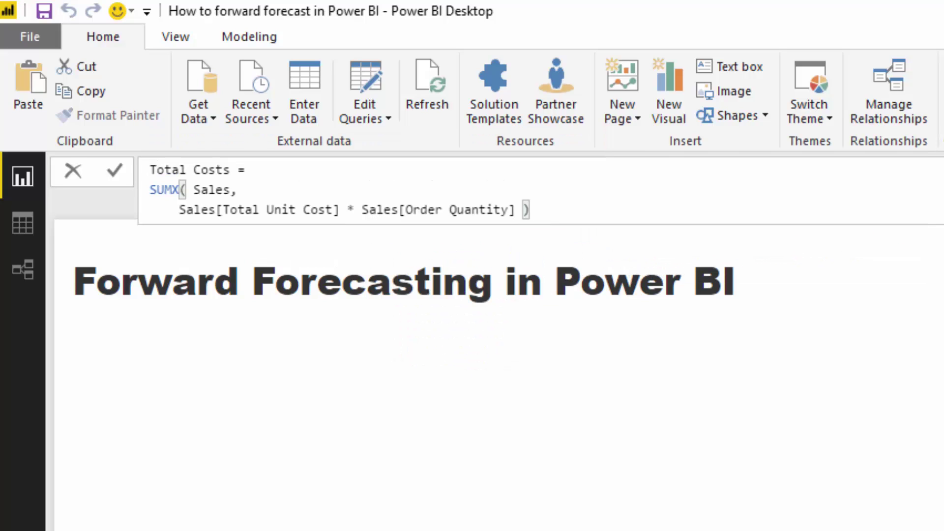
{"action": "key", "text": "Return"}
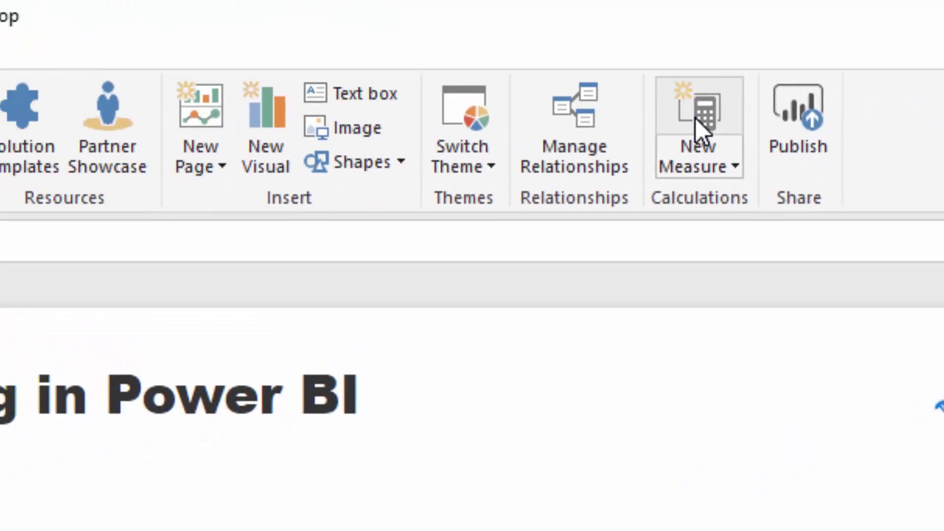
Step: Create the measure Total Profits = [Total Sales] - [Total Costs] using autocomplete
{"action": "left_click", "coordinate": [696, 118]}
{"action": "type", "text": "Tota"}
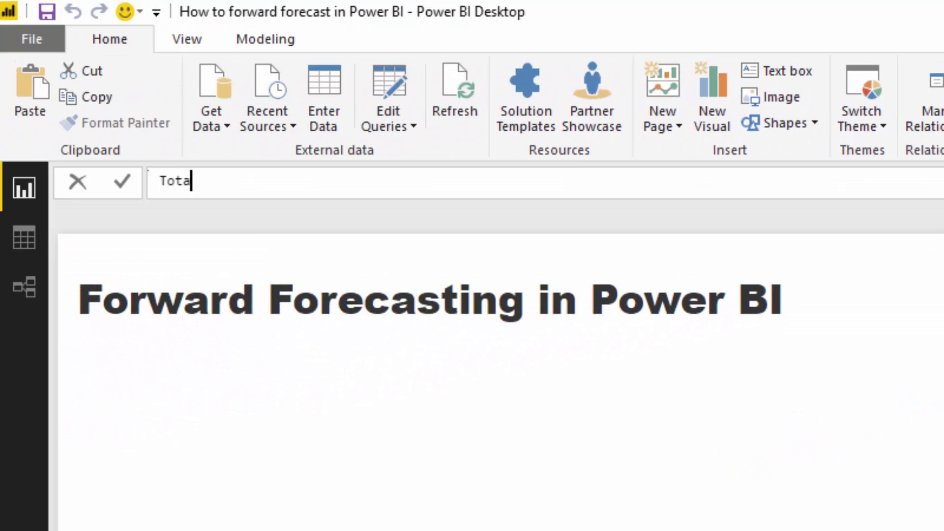
{"action": "type", "text": "l Profits = "}
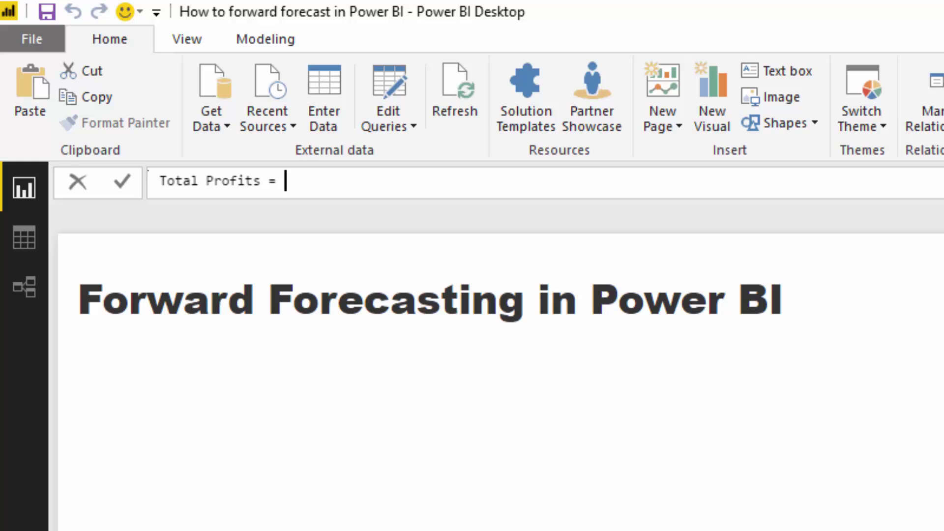
{"action": "type", "text": "Total"}
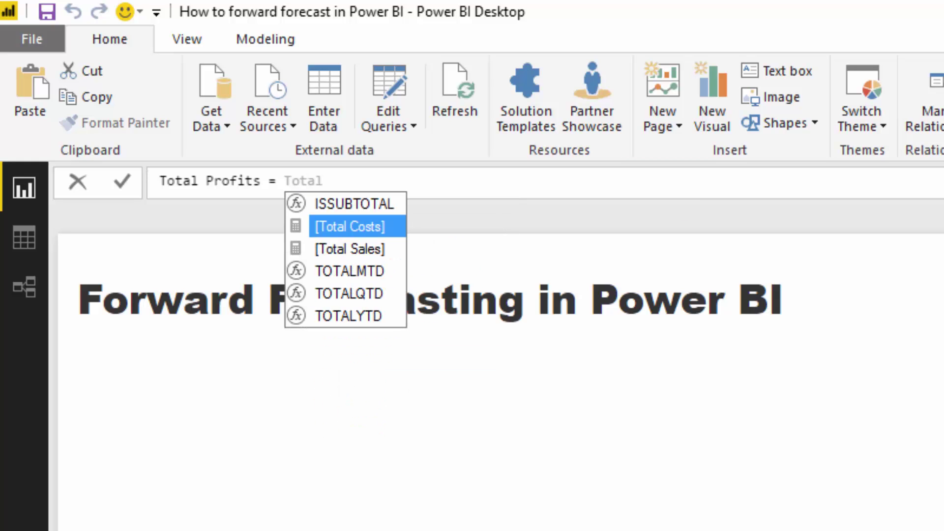
{"action": "key", "text": "Down"}
{"action": "key", "text": "Tab"}
{"action": "type", "text": "- Total"}
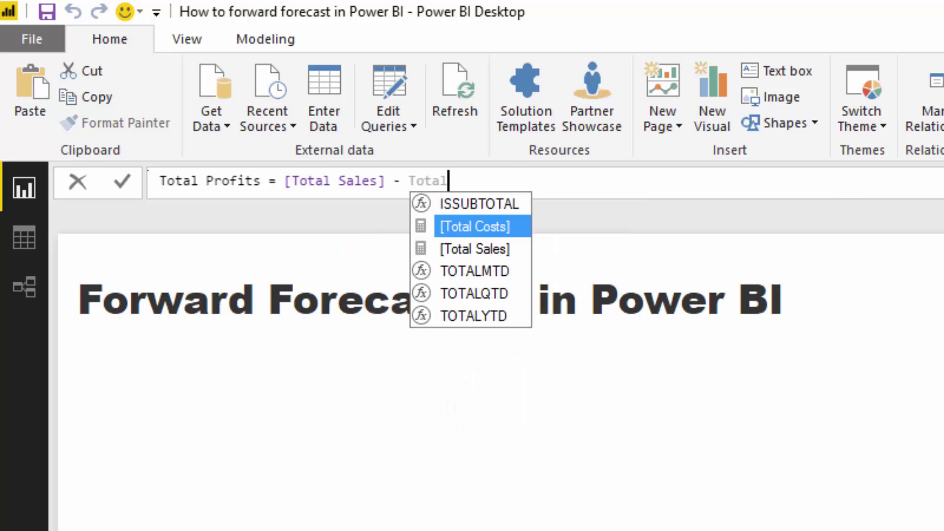
{"action": "key", "text": "Tab"}
{"action": "key", "text": "Return"}
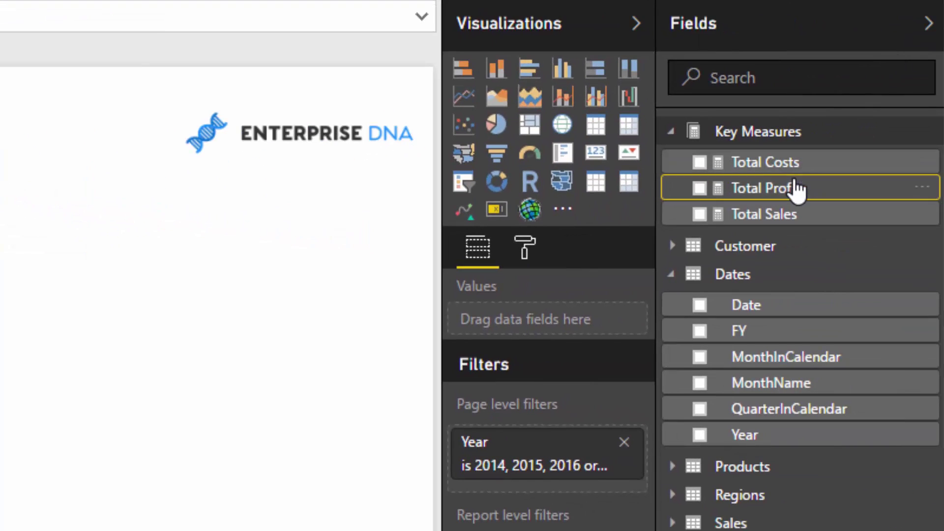
Step: Build a wide, short column chart of Total Profits by plain Date, not the date hierarchy
{"action": "left_click", "coordinate": [700, 305]}
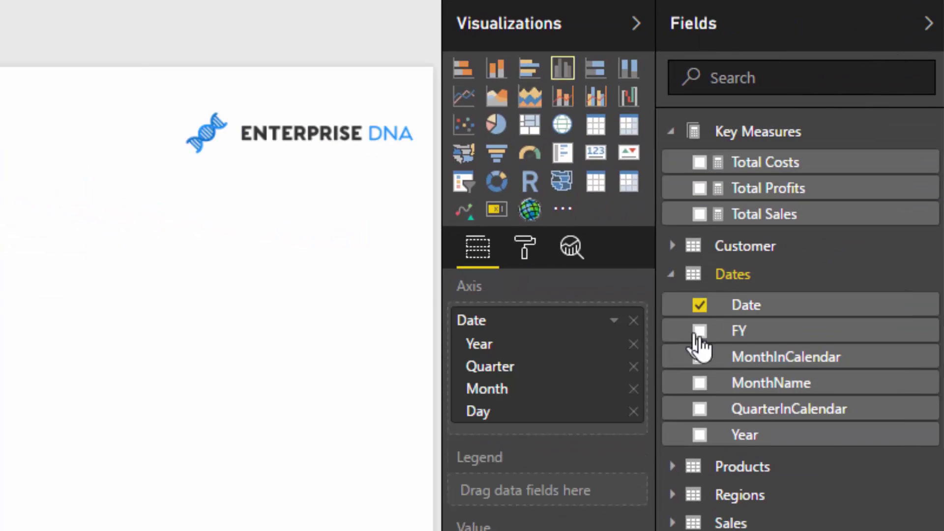
{"action": "left_click", "coordinate": [614, 321]}
{"action": "left_click", "coordinate": [657, 412]}
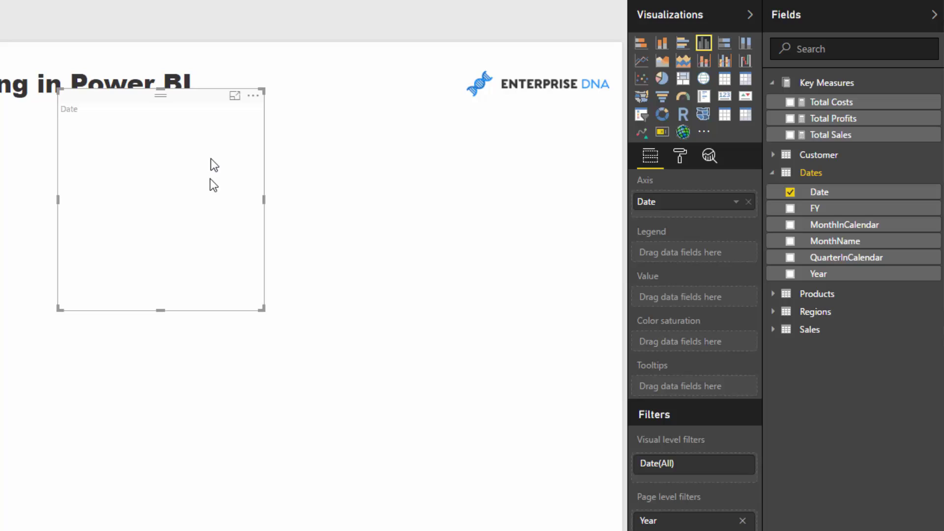
{"action": "left_click_drag", "start_coordinate": [830, 118], "coordinate": [687, 297]}
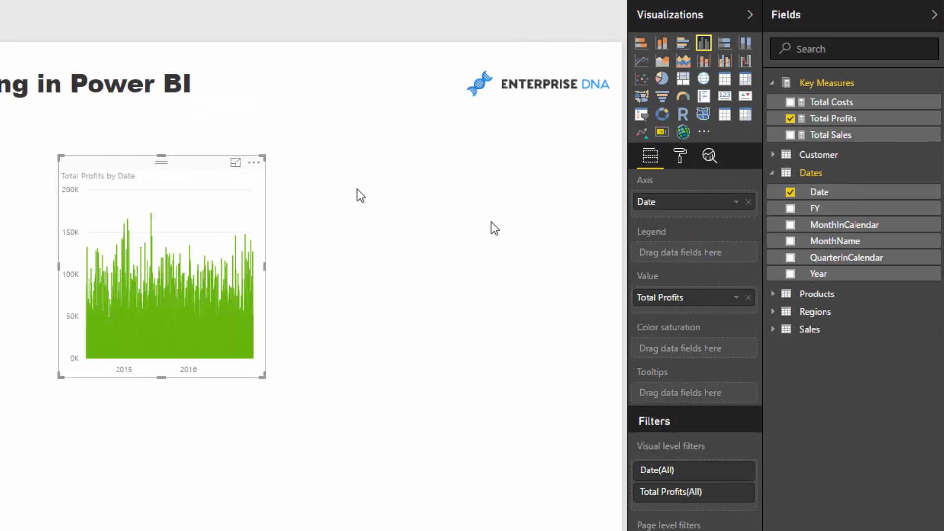
{"action": "left_click_drag", "start_coordinate": [265, 156], "coordinate": [564, 244]}
{"action": "left_click_drag", "start_coordinate": [465, 257], "coordinate": [454, 250]}
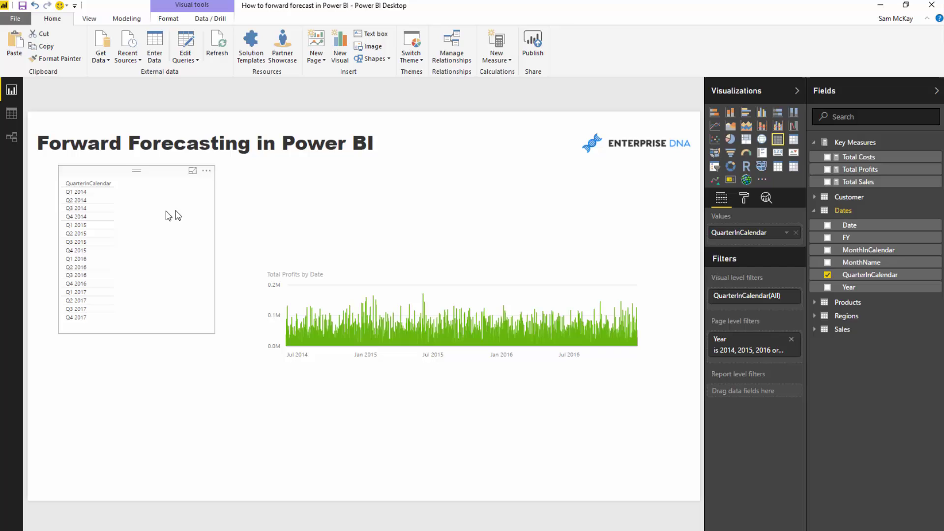
Step: Turn the quarter table into a slicer and try filtering by single 2016 quarters
{"action": "left_click", "coordinate": [745, 198]}
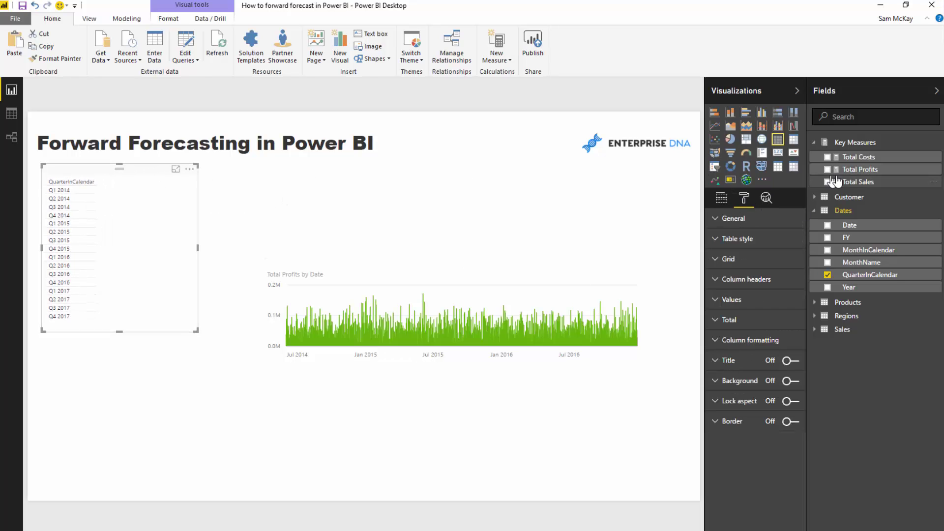
{"action": "left_click", "coordinate": [715, 167]}
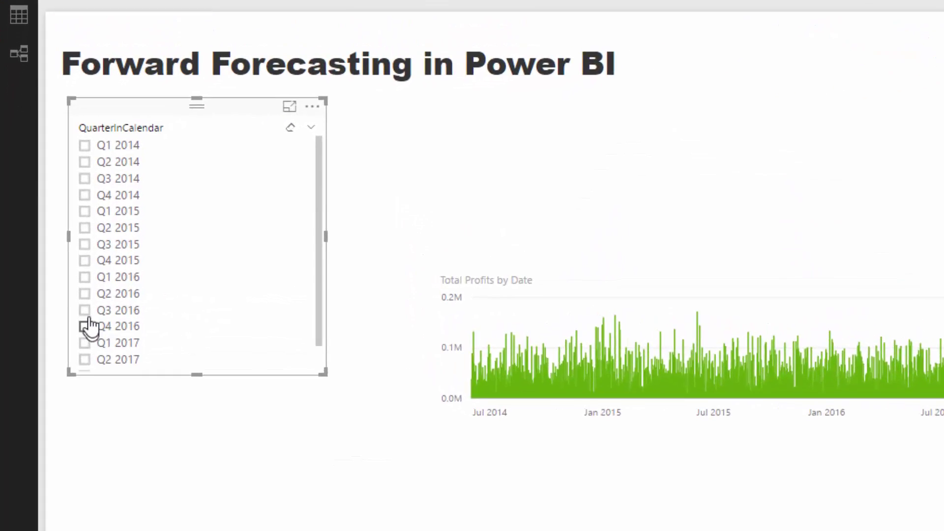
{"action": "left_click", "coordinate": [51, 292]}
{"action": "left_click", "coordinate": [97, 298]}
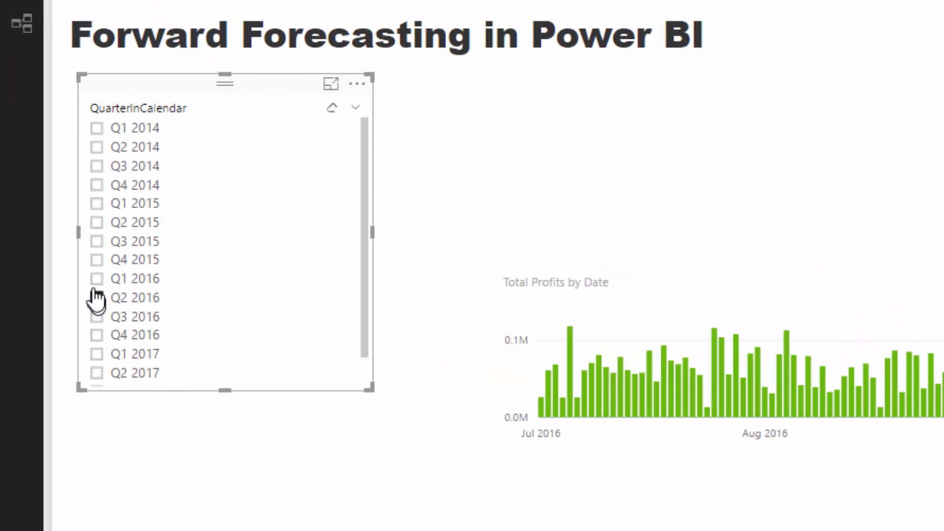
{"action": "left_click", "coordinate": [97, 278]}
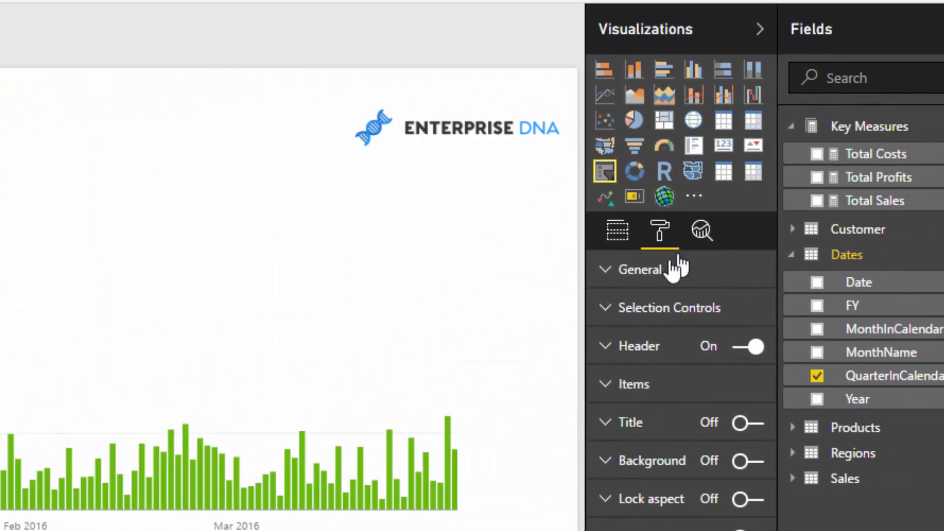
Step: Allow multiple quarter selections in the slicer and add Q3 and Q4 2016
{"action": "left_click", "coordinate": [679, 268]}
{"action": "left_click", "coordinate": [641, 267]}
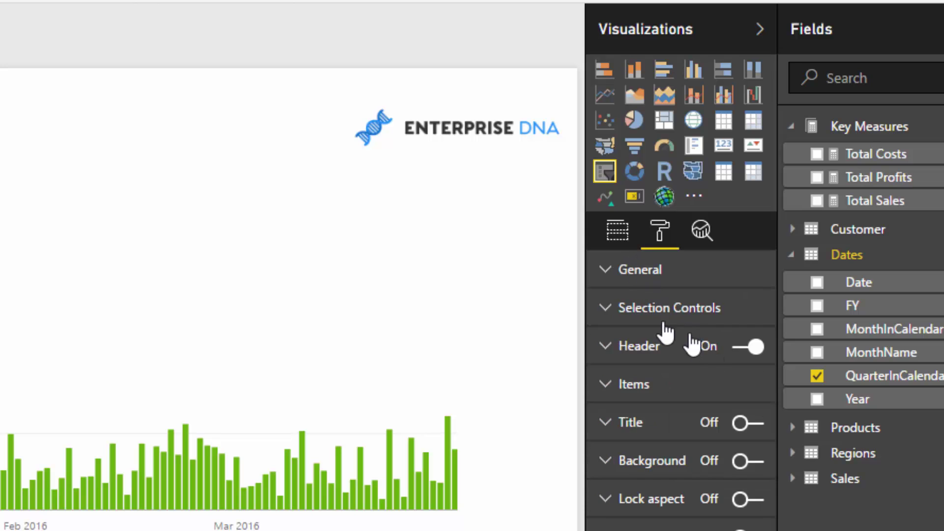
{"action": "left_click", "coordinate": [668, 308]}
{"action": "left_click", "coordinate": [726, 383]}
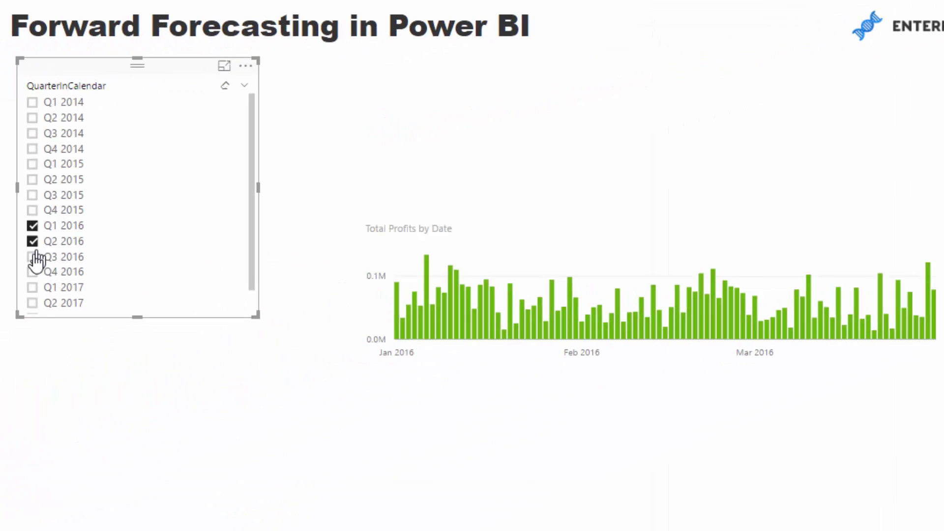
{"action": "left_click", "coordinate": [32, 257]}
Step: Make the slicer taller and narrower, toggle Q1 2017, and move the chart left
{"action": "mouse_move", "coordinate": [138, 316]}
{"action": "left_mouse_down"}
{"action": "mouse_move", "coordinate": [145, 465]}
{"action": "mouse_move", "coordinate": [138, 397]}
{"action": "left_mouse_up"}
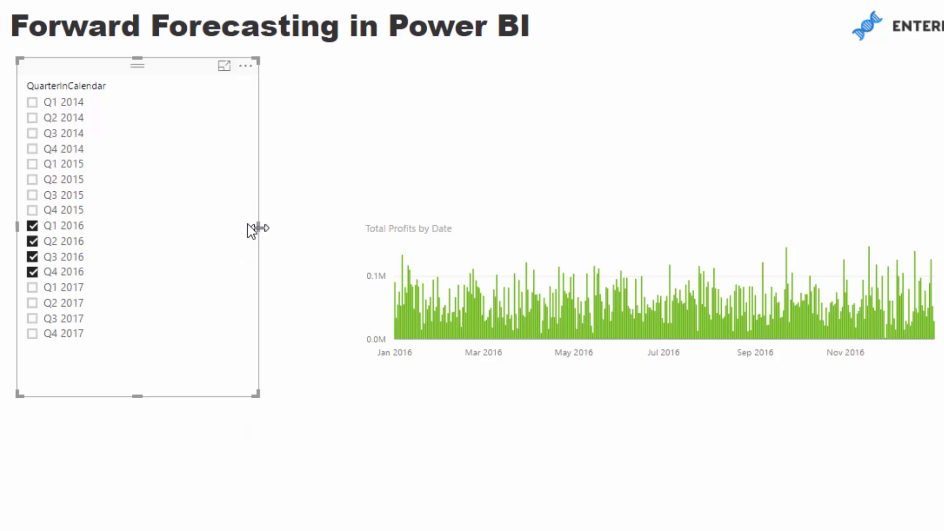
{"action": "left_click_drag", "start_coordinate": [258, 221], "coordinate": [146, 221]}
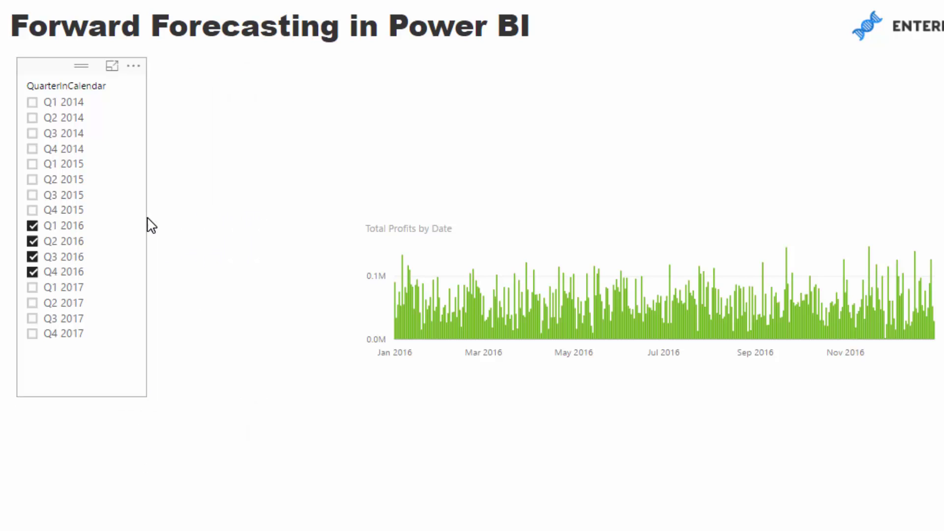
{"action": "left_click", "coordinate": [32, 287]}
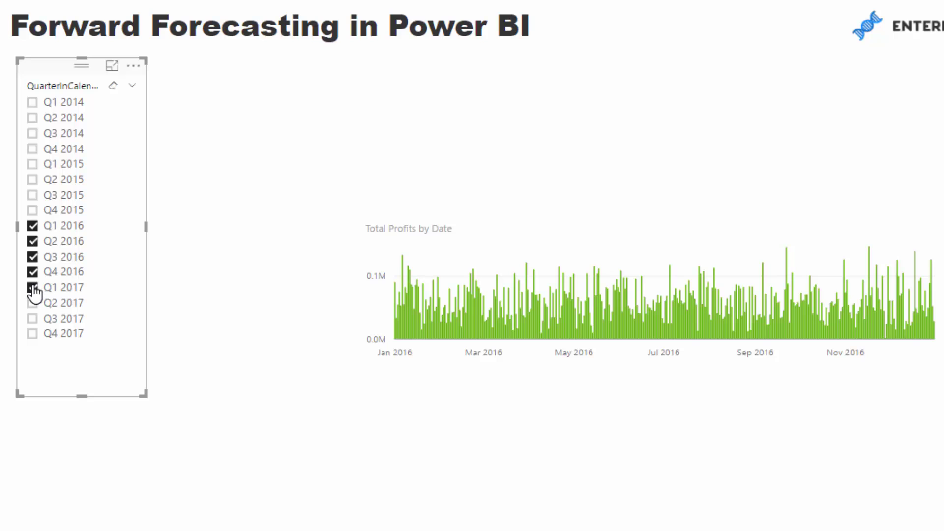
{"action": "left_click", "coordinate": [33, 287]}
{"action": "mouse_move", "coordinate": [485, 226]}
{"action": "left_mouse_down"}
{"action": "mouse_move", "coordinate": [284, 227]}
{"action": "mouse_move", "coordinate": [310, 225]}
{"action": "left_mouse_up"}
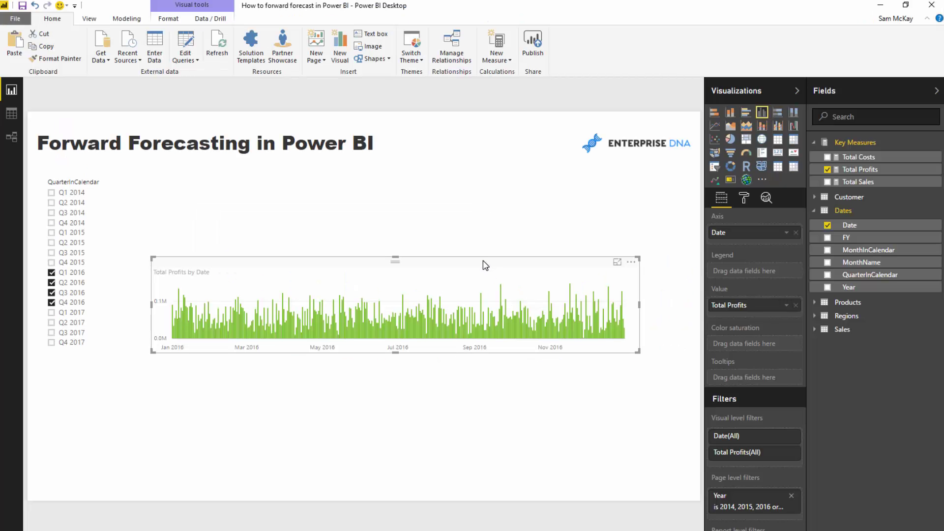
Step: Nudge the profits chart left and up so it sits beside the slicer
{"action": "left_click_drag", "start_coordinate": [484, 264], "coordinate": [484, 261]}
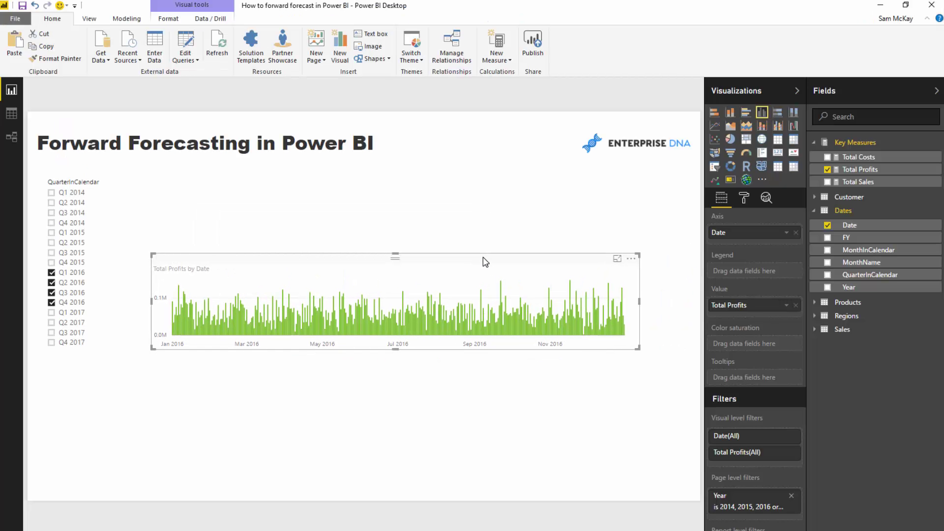
{"action": "left_click_drag", "start_coordinate": [522, 263], "coordinate": [507, 255]}
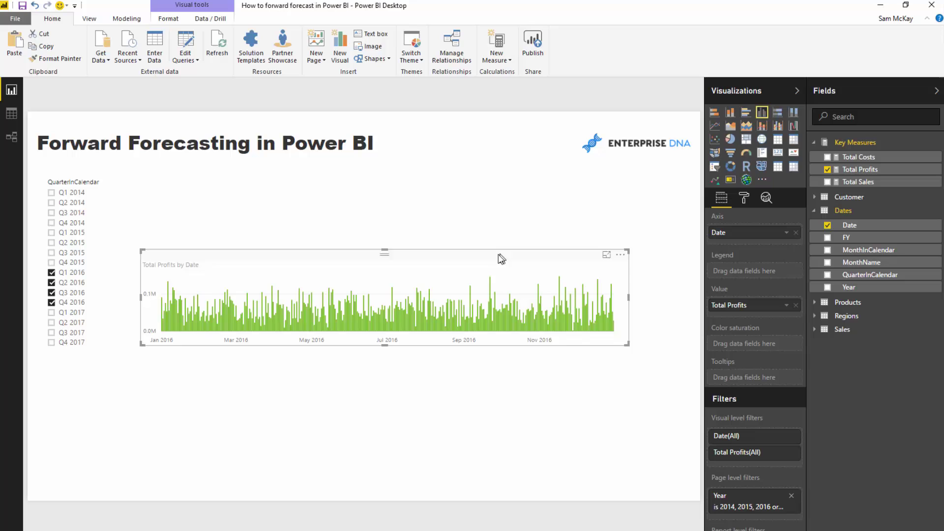
{"action": "left_click_drag", "start_coordinate": [500, 258], "coordinate": [480, 263]}
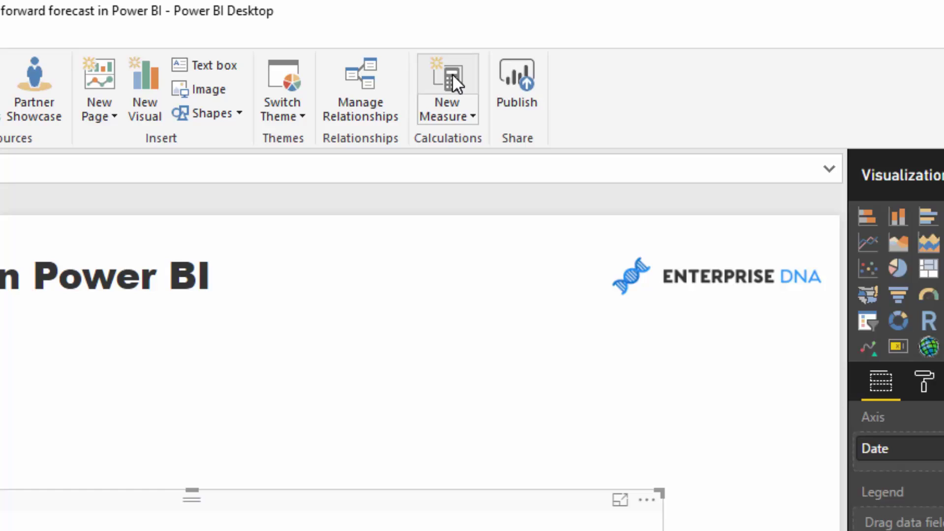
Step: Create Total Profit Forecast = CALCULATE([Total Profits], SAMEPERIODLASTYEAR(Dates[Date]))
{"action": "left_click", "coordinate": [325, 44]}
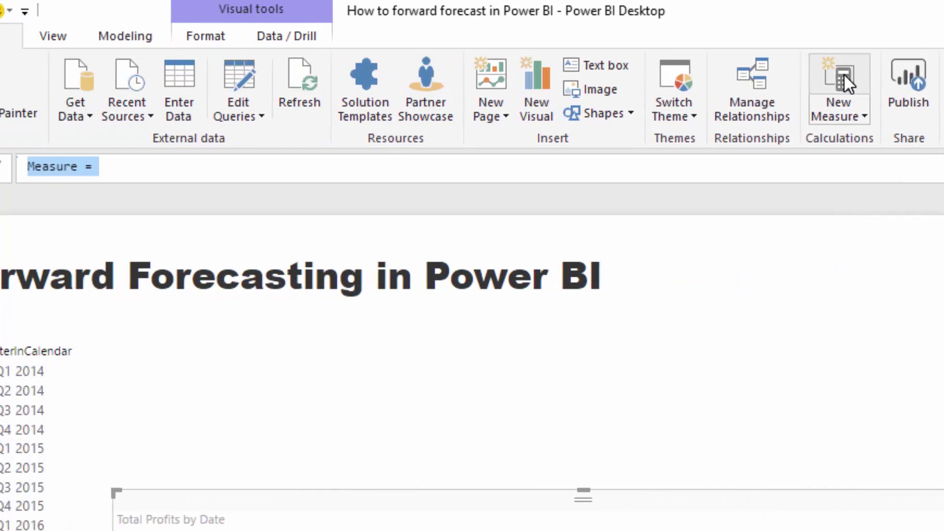
{"action": "type", "text": "Total "}
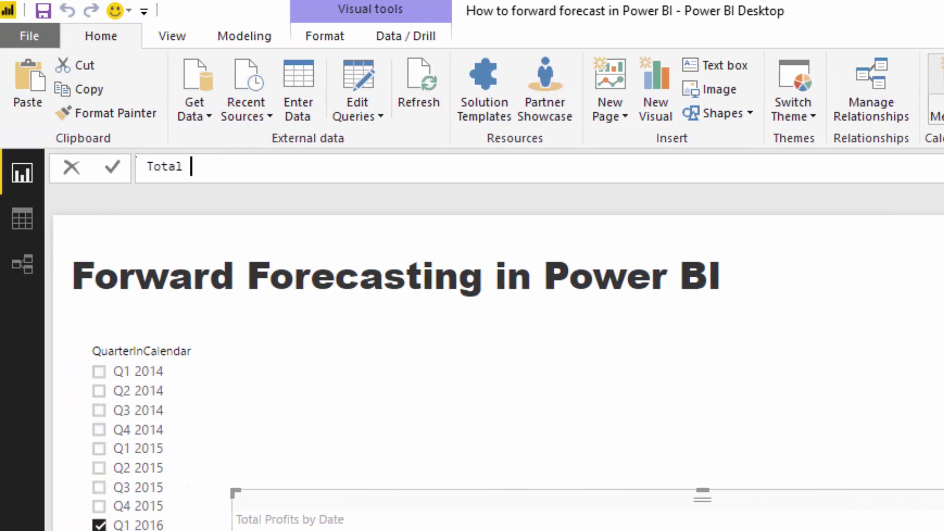
{"action": "type", "text": "Profti"}
{"action": "key", "text": "BackSpace"}
{"action": "key", "text": "BackSpace"}
{"action": "type", "text": "it For"}
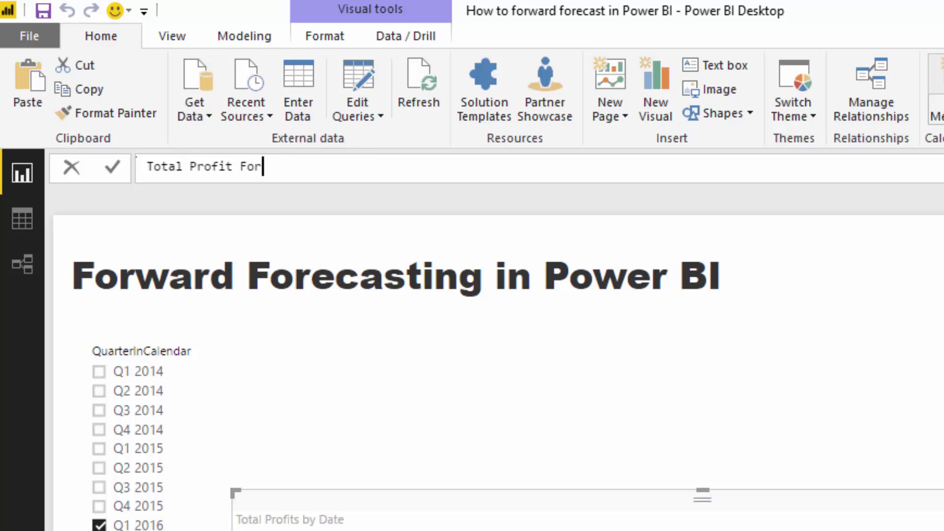
{"action": "type", "text": "ecast ="}
{"action": "key", "text": "shift+Return"}
{"action": "type", "text": "CA"}
{"action": "key", "text": "Tab"}
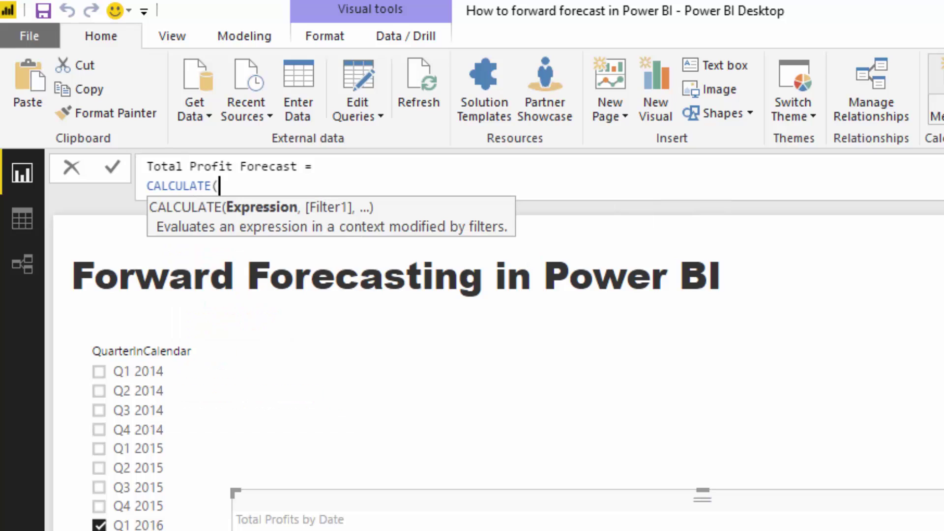
{"action": "type", "text": " P"}
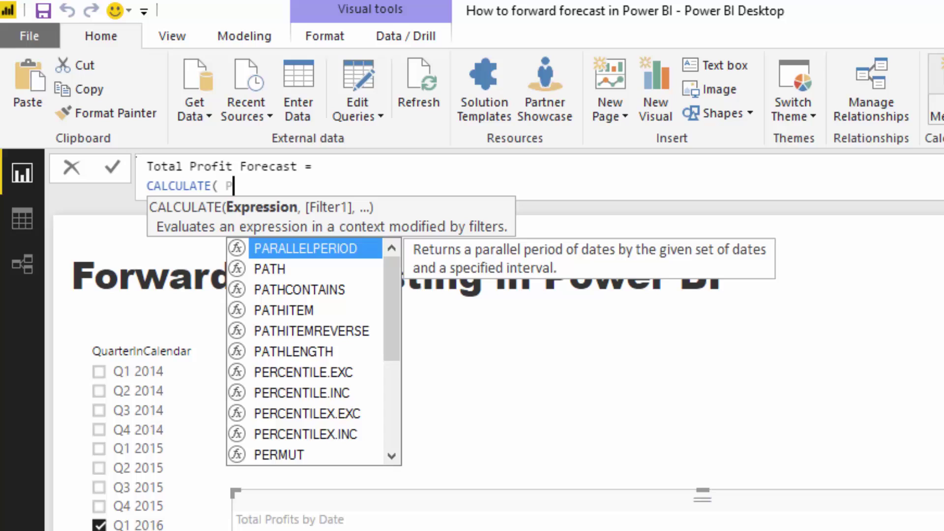
{"action": "type", "text": "ro"}
{"action": "key", "text": "Down"}
{"action": "key", "text": "Down"}
{"action": "key", "text": "Tab"}
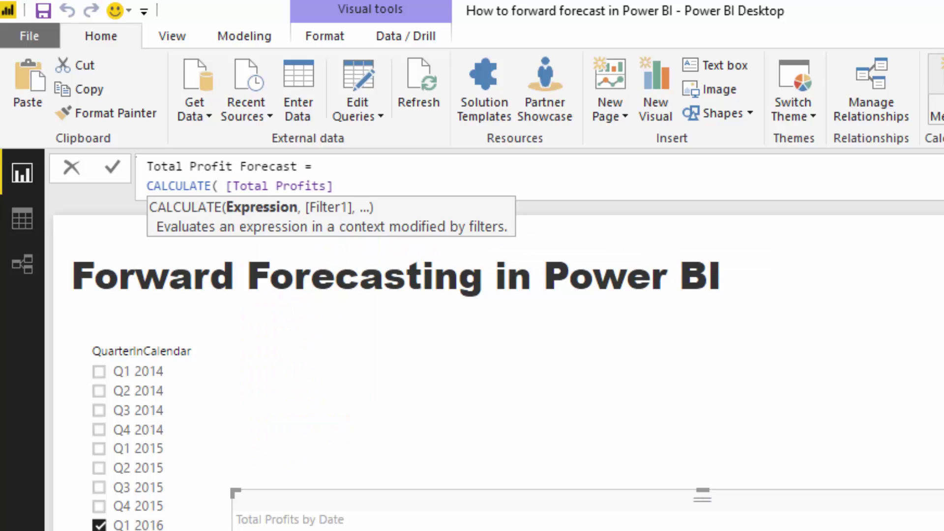
{"action": "type", "text": ", "}
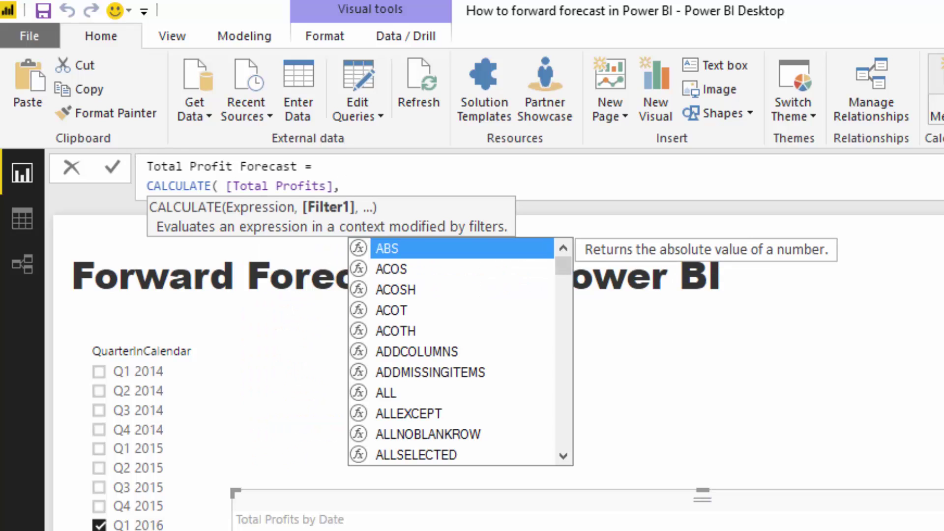
{"action": "type", "text": "SAM"}
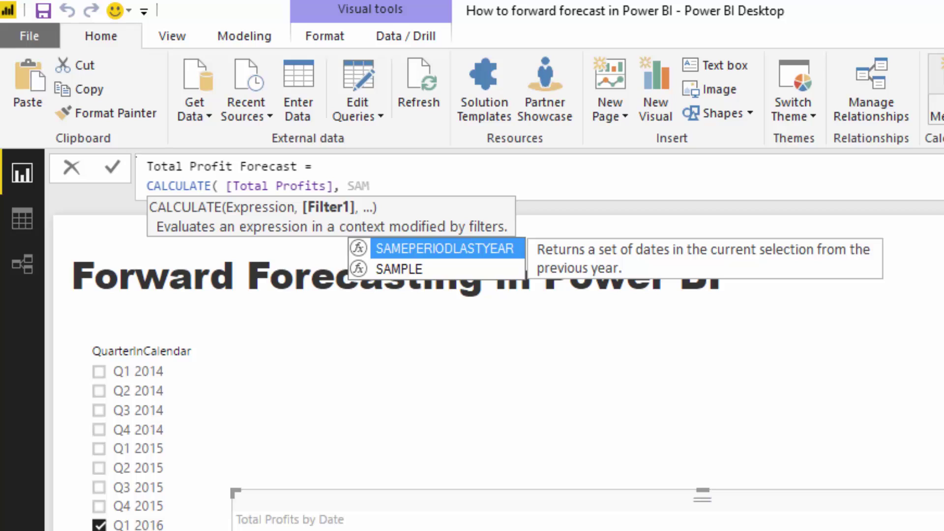
{"action": "key", "text": "Tab"}
{"action": "type", "text": "Date"}
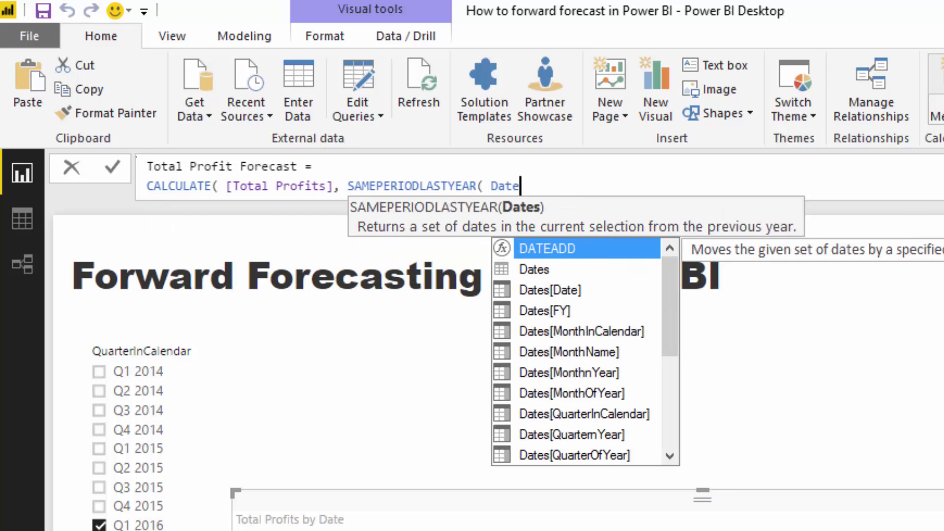
{"action": "key", "text": "Down"}
{"action": "key", "text": "Down"}
{"action": "key", "text": "Tab"}
{"action": "type", "text": ") )"}
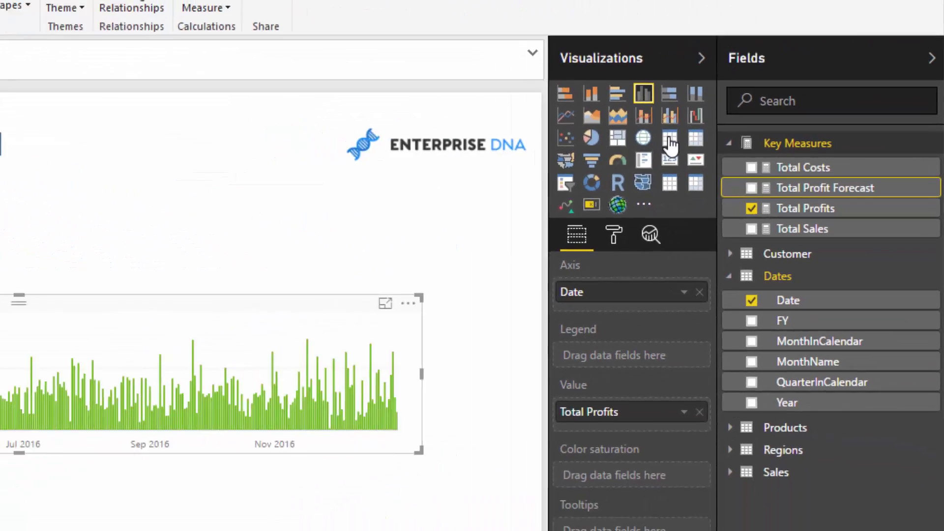
Step: Convert the chart to a taller table and add Total Profit Forecast to it
{"action": "left_click", "coordinate": [561, 139]}
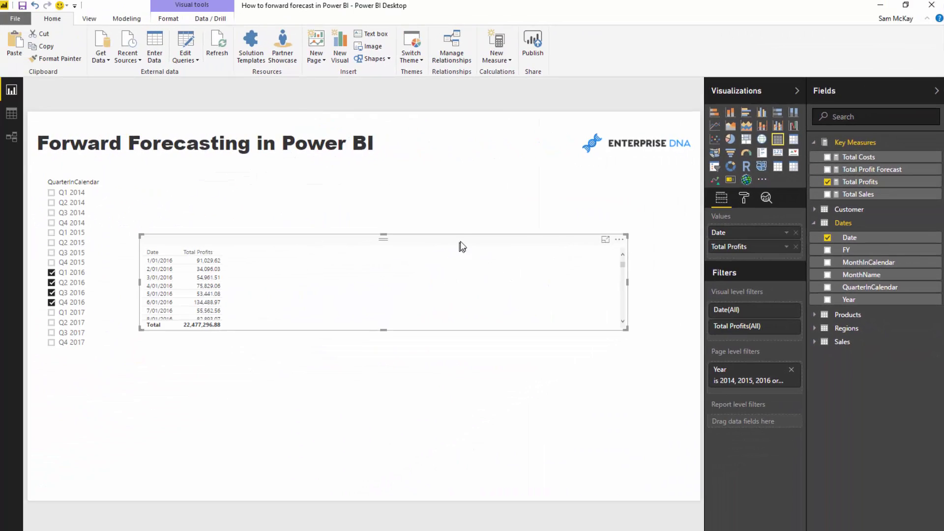
{"action": "left_click", "coordinate": [627, 454]}
{"action": "left_click", "coordinate": [605, 285]}
{"action": "left_click_drag", "start_coordinate": [624, 290], "coordinate": [625, 443]}
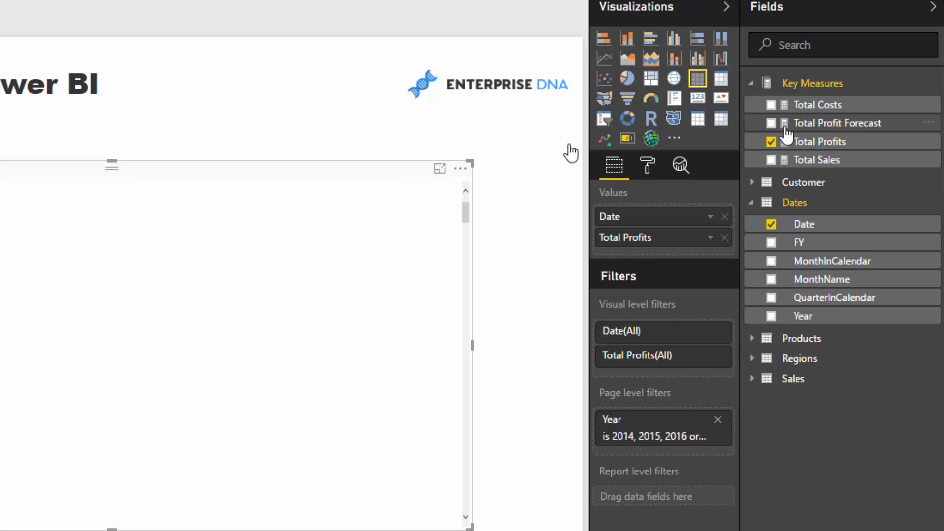
{"action": "left_click", "coordinate": [828, 169]}
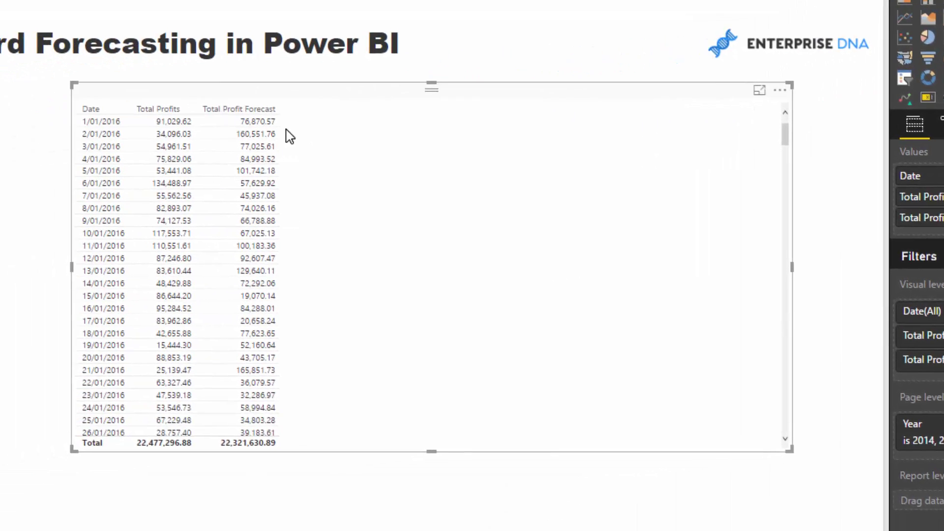
{"action": "scroll", "coordinate": [413, 162], "scroll_direction": "down", "scroll_amount": 2}
{"action": "scroll", "coordinate": [443, 188], "scroll_direction": "up", "scroll_amount": 2}
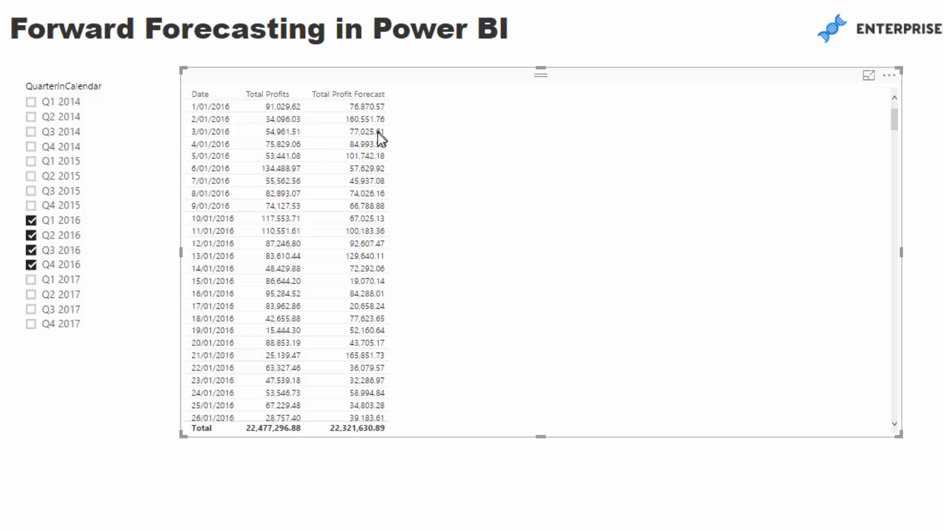
{"action": "left_click_drag", "start_coordinate": [895, 120], "coordinate": [895, 425]}
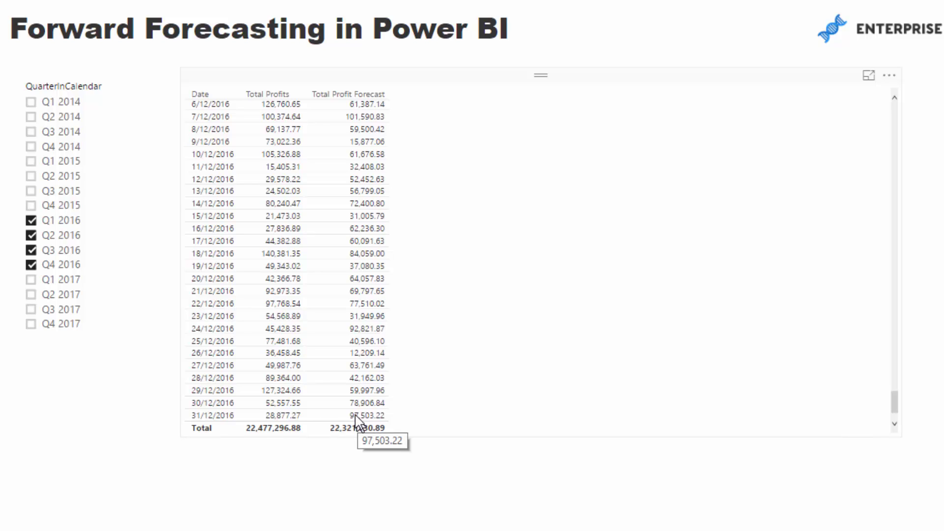
{"action": "mouse_move", "coordinate": [77, 222]}
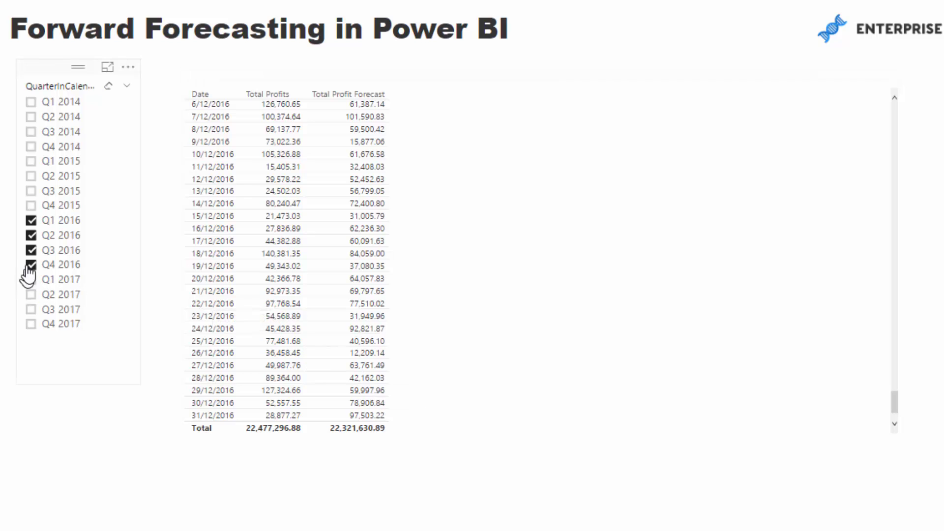
Step: Check Q1 2017 in the quarter slicer
{"action": "left_click", "coordinate": [31, 280]}
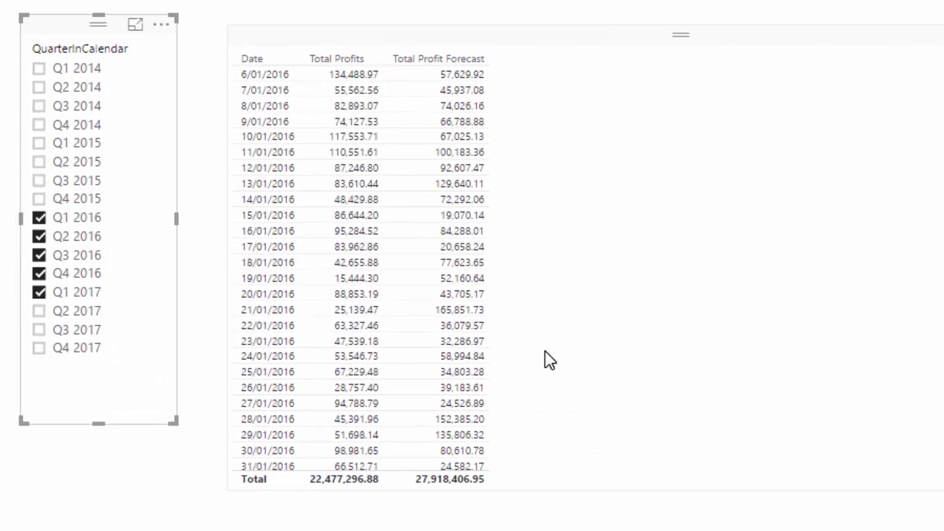
{"action": "scroll", "coordinate": [545, 351], "scroll_direction": "down", "scroll_amount": 3}
{"action": "scroll", "coordinate": [620, 367], "scroll_direction": "down", "scroll_amount": 2}
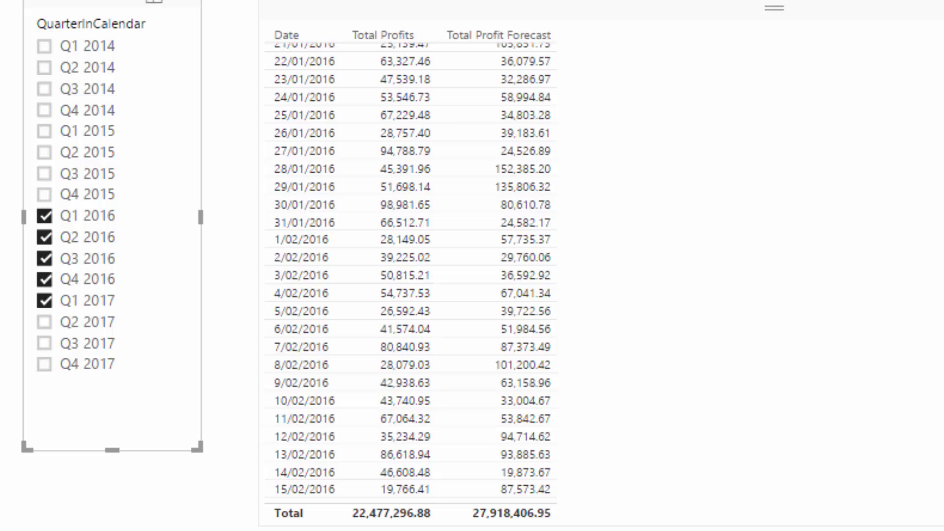
{"action": "scroll", "coordinate": [513, 301], "scroll_direction": "down", "scroll_amount": 8}
{"action": "scroll", "coordinate": [514, 300], "scroll_direction": "down", "scroll_amount": 8}
{"action": "scroll", "coordinate": [513, 300], "scroll_direction": "down", "scroll_amount": 5}
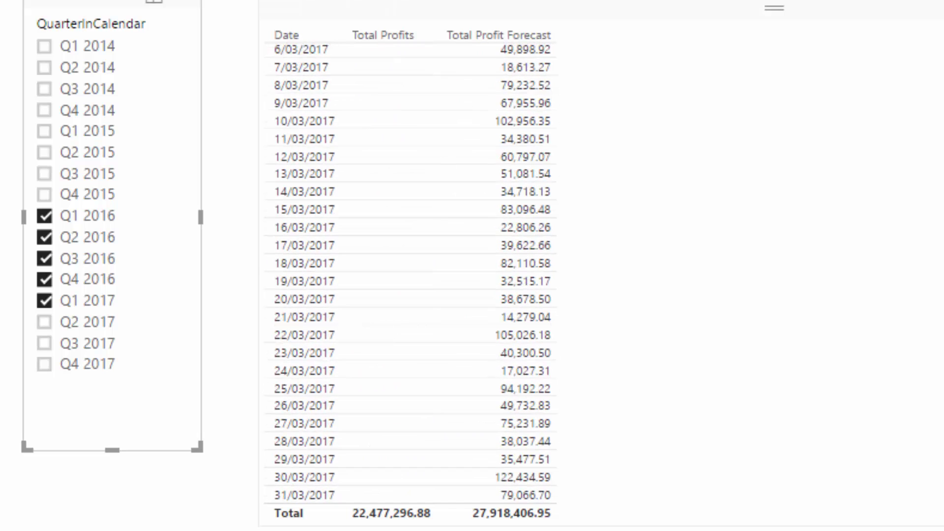
{"action": "scroll", "coordinate": [386, 185], "scroll_direction": "up", "scroll_amount": 2}
{"action": "scroll", "coordinate": [399, 137], "scroll_direction": "up", "scroll_amount": 3}
{"action": "scroll", "coordinate": [400, 147], "scroll_direction": "up", "scroll_amount": 3}
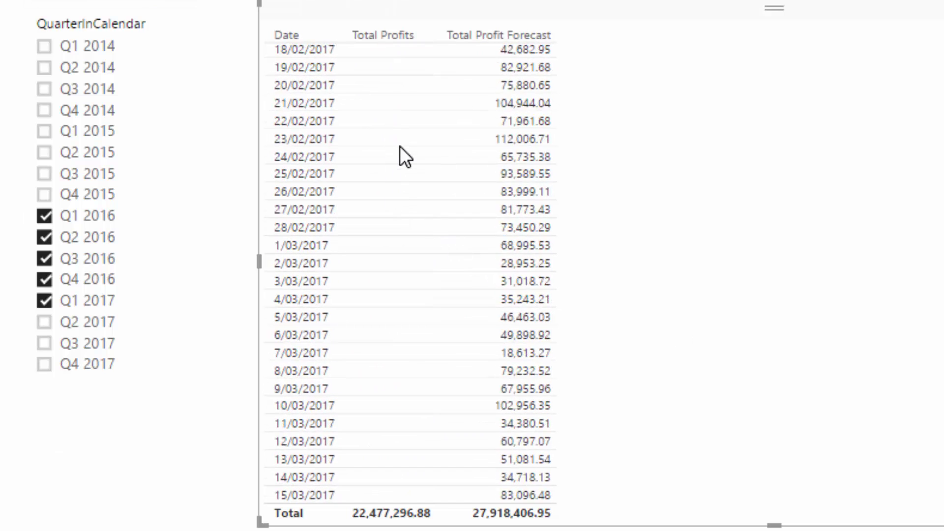
{"action": "scroll", "coordinate": [400, 147], "scroll_direction": "up", "scroll_amount": 5}
{"action": "scroll", "coordinate": [400, 146], "scroll_direction": "up", "scroll_amount": 3}
{"action": "scroll", "coordinate": [400, 146], "scroll_direction": "up", "scroll_amount": 3}
{"action": "scroll", "coordinate": [400, 147], "scroll_direction": "up", "scroll_amount": 2}
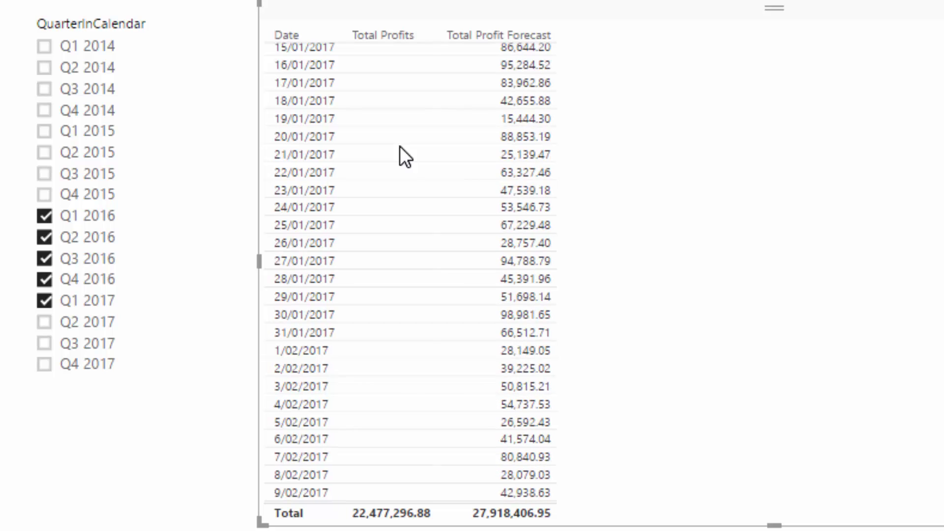
{"action": "scroll", "coordinate": [406, 98], "scroll_direction": "up", "scroll_amount": 4}
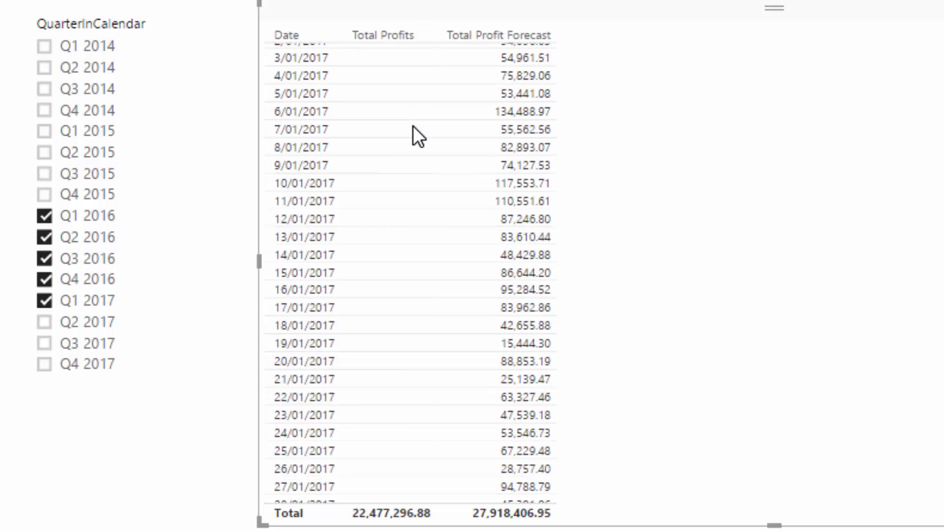
{"action": "scroll", "coordinate": [576, 101], "scroll_direction": "up", "scroll_amount": 3}
{"action": "scroll", "coordinate": [577, 102], "scroll_direction": "up", "scroll_amount": 3}
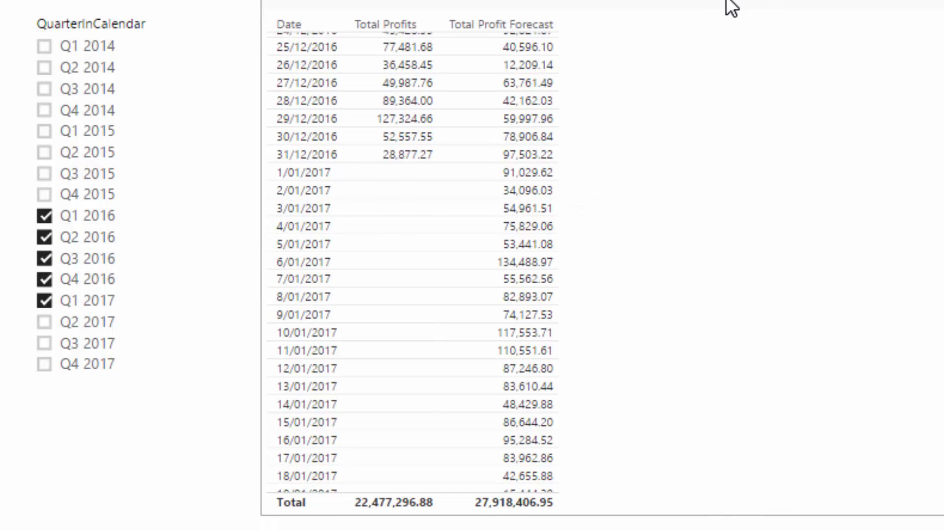
{"action": "scroll", "coordinate": [690, 161], "scroll_direction": "up", "scroll_amount": 3}
{"action": "scroll", "coordinate": [690, 162], "scroll_direction": "up", "scroll_amount": 3}
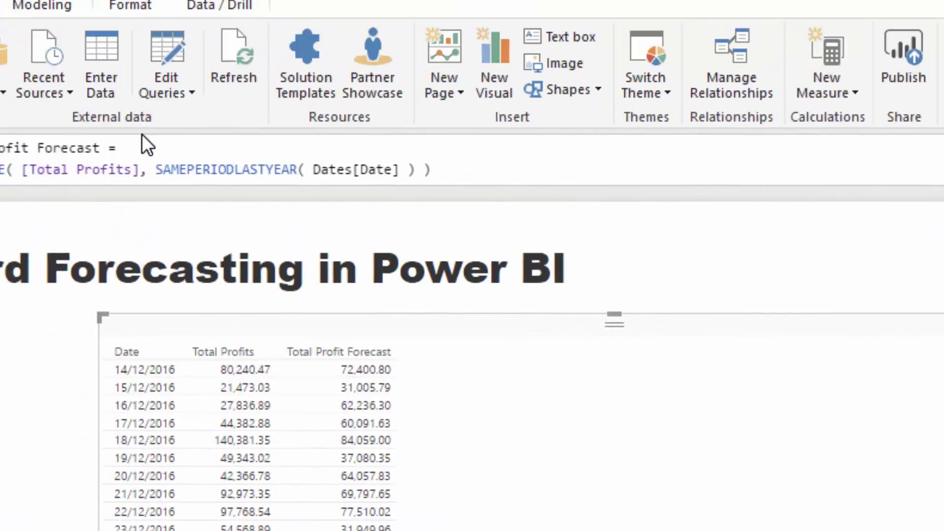
Step: Wrap the forecast formula as IF(ISBLANK([Total Profits]), CALCULATE(...), BLANK())
{"action": "key", "text": "shift+Return"}
{"action": "type", "text": "IF"}
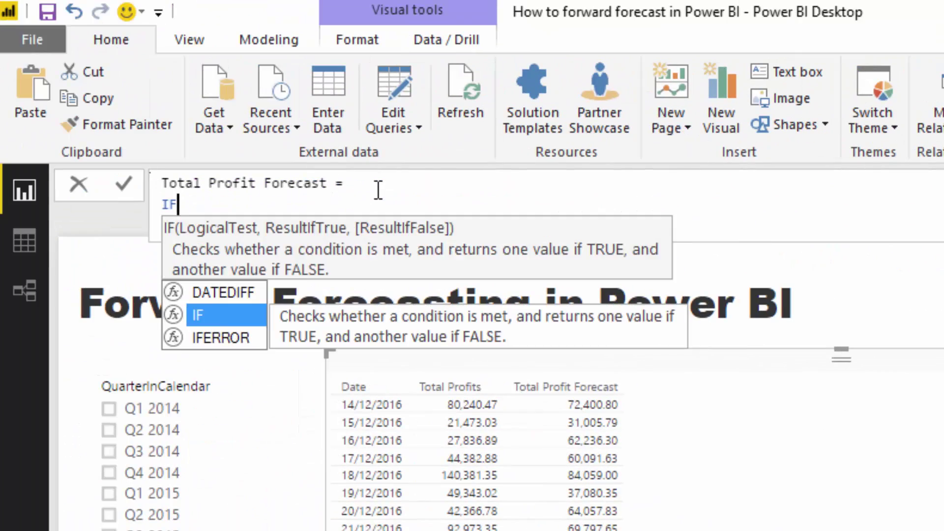
{"action": "type", "text": "( ISB"}
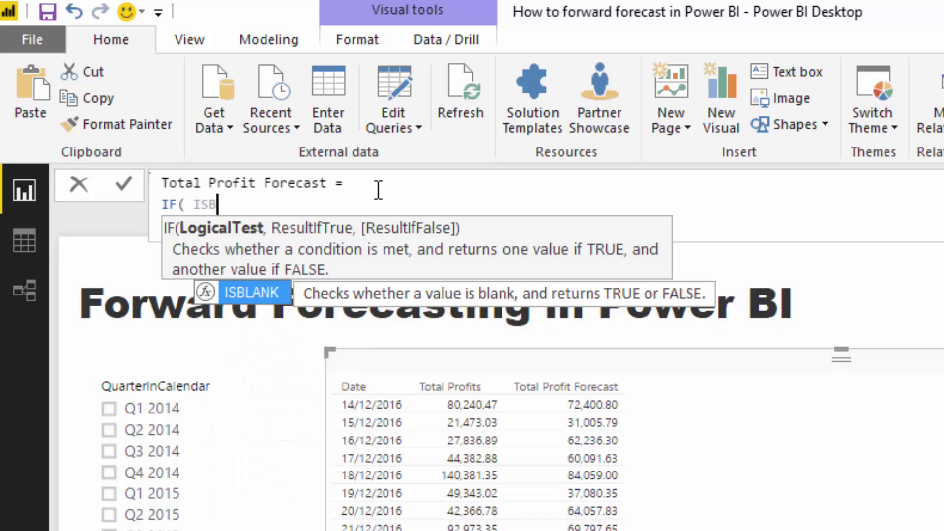
{"action": "type", "text": "L"}
{"action": "key", "text": "Tab"}
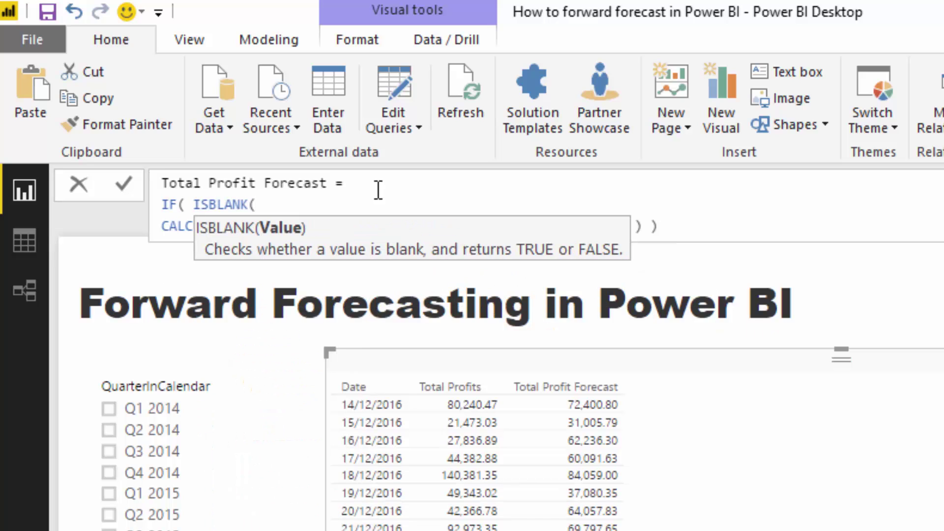
{"action": "type", "text": " Total"}
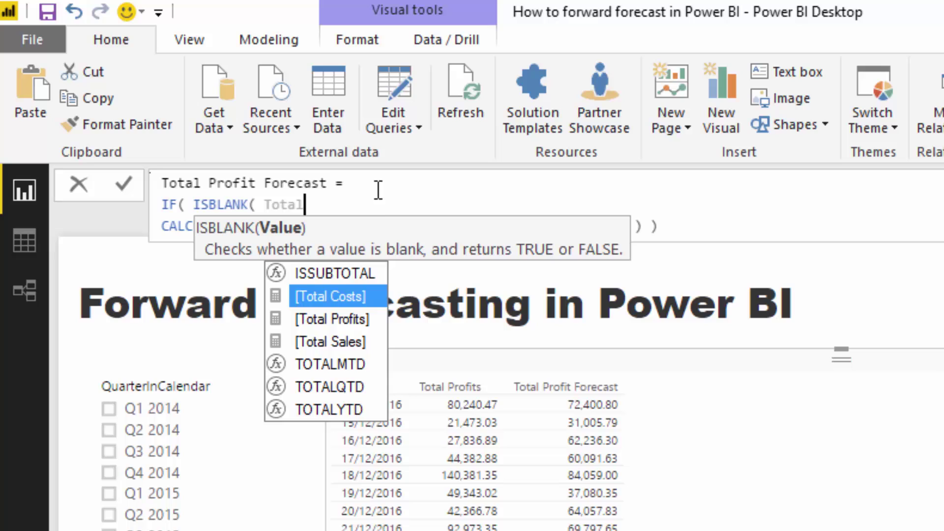
{"action": "key", "text": "Tab"}
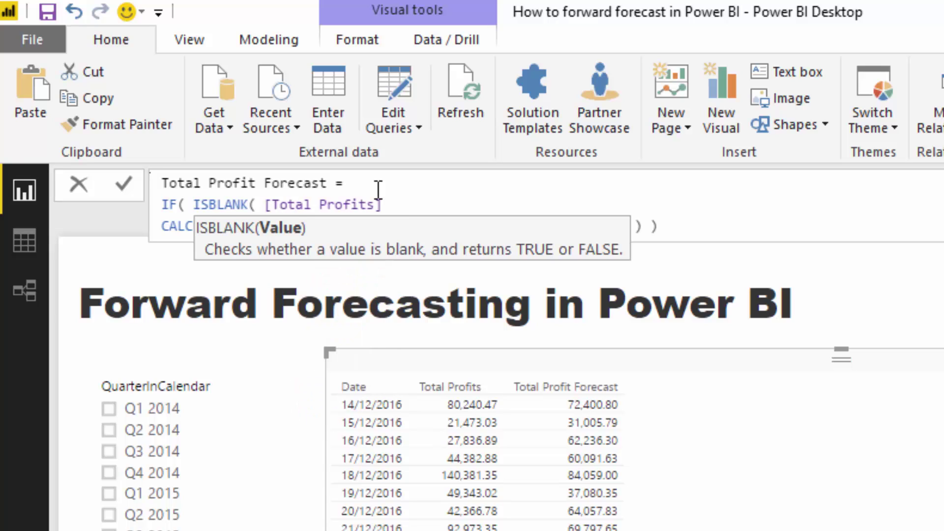
{"action": "type", "text": "),"}
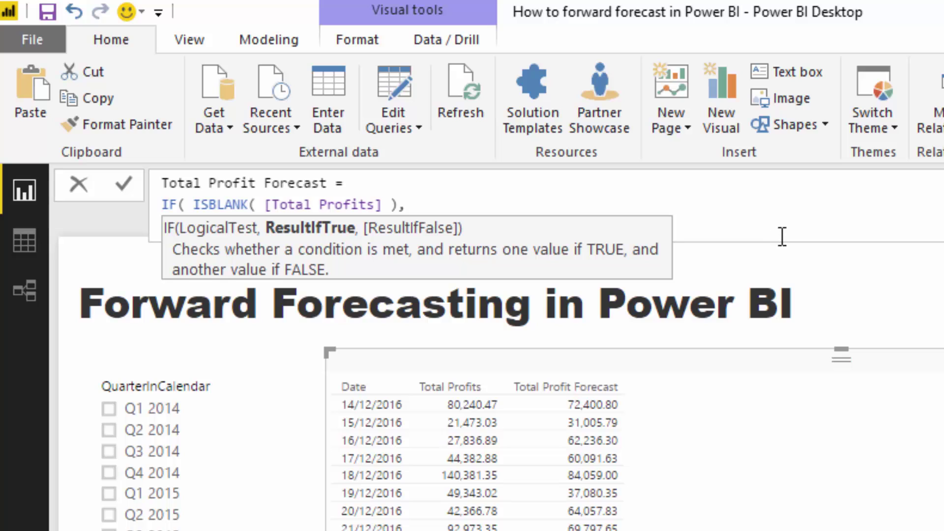
{"action": "type", "text": "CALCULATE( [Total Profits], SAMEPERIODLASTYEAR( Dates[Date] ) )"}
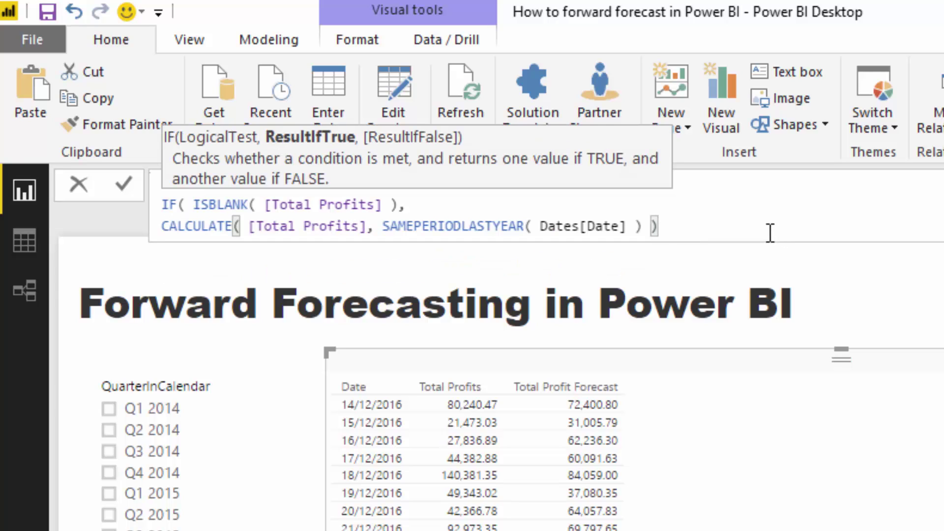
{"action": "type", "text": ","}
{"action": "key", "text": "shift+Return"}
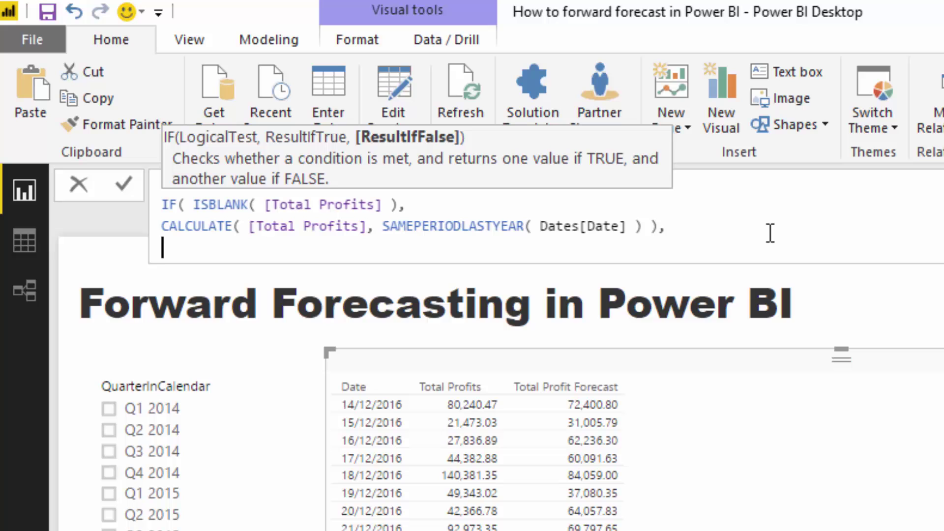
{"action": "type", "text": "BL"}
{"action": "key", "text": "Tab"}
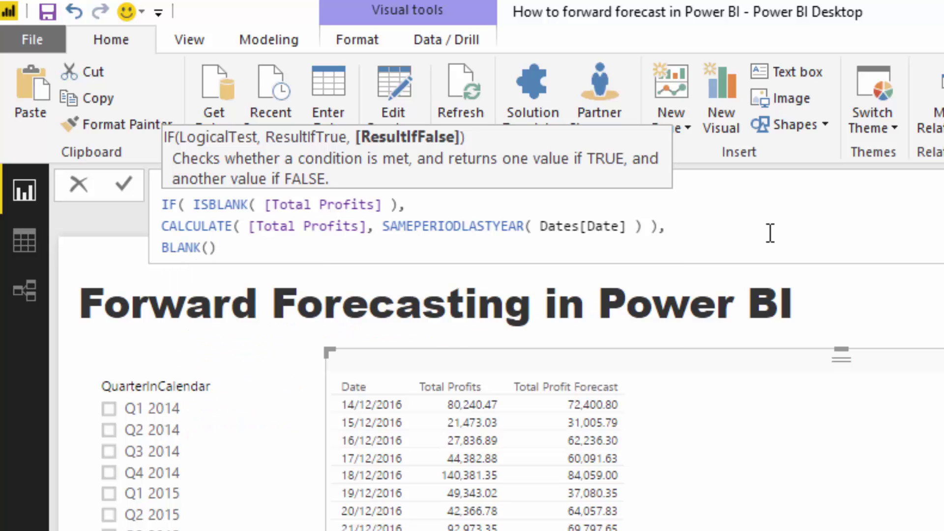
{"action": "type", "text": ")"}
{"action": "key", "text": "Return"}
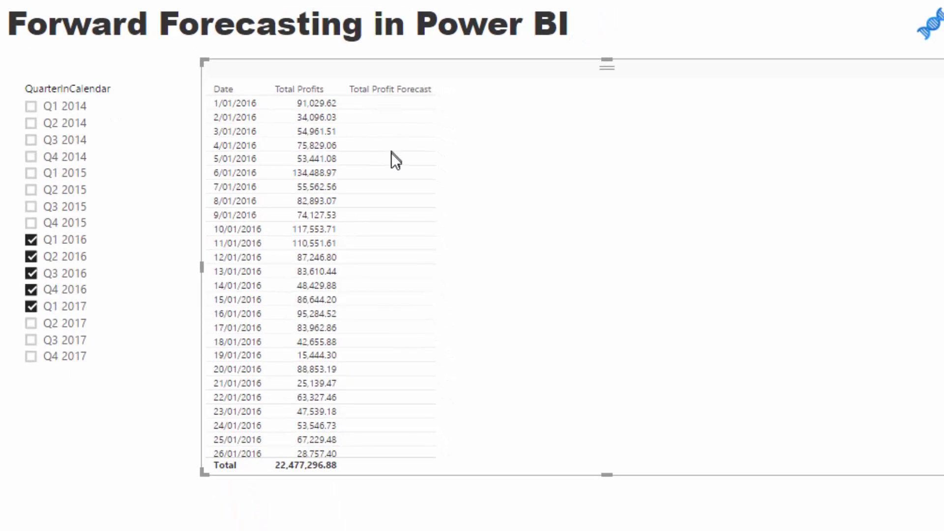
{"action": "scroll", "coordinate": [391, 152], "scroll_direction": "down", "scroll_amount": 5}
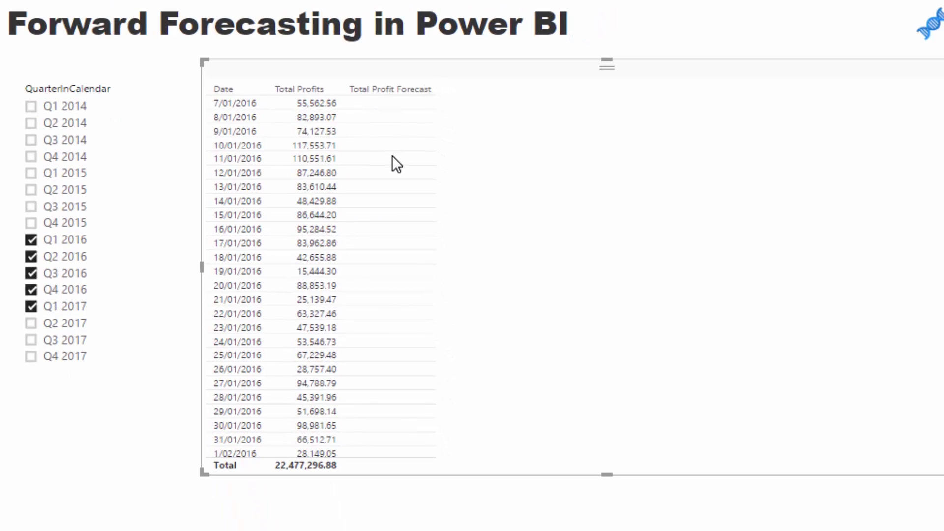
{"action": "scroll", "coordinate": [391, 156], "scroll_direction": "down", "scroll_amount": 5}
{"action": "scroll", "coordinate": [392, 156], "scroll_direction": "down", "scroll_amount": 5}
{"action": "scroll", "coordinate": [392, 156], "scroll_direction": "down", "scroll_amount": 5}
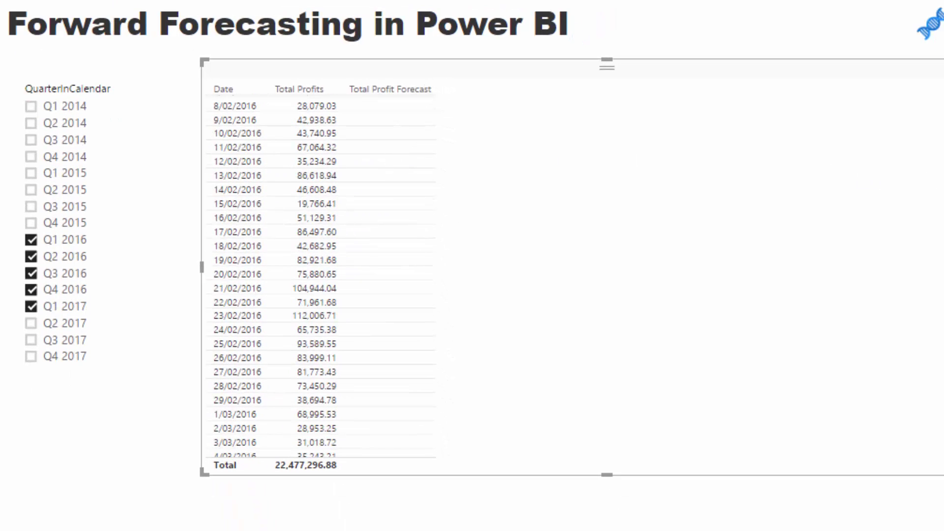
{"action": "scroll", "coordinate": [392, 156], "scroll_direction": "down", "scroll_amount": 5}
{"action": "scroll", "coordinate": [392, 156], "scroll_direction": "down", "scroll_amount": 5}
{"action": "scroll", "coordinate": [392, 155], "scroll_direction": "down", "scroll_amount": 5}
{"action": "scroll", "coordinate": [391, 156], "scroll_direction": "up", "scroll_amount": 2}
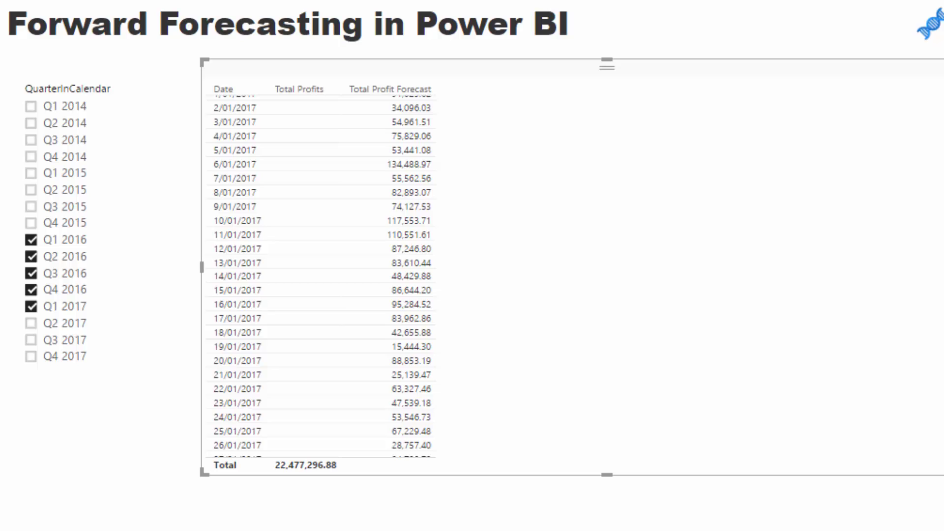
{"action": "scroll", "coordinate": [392, 156], "scroll_direction": "up", "scroll_amount": 1}
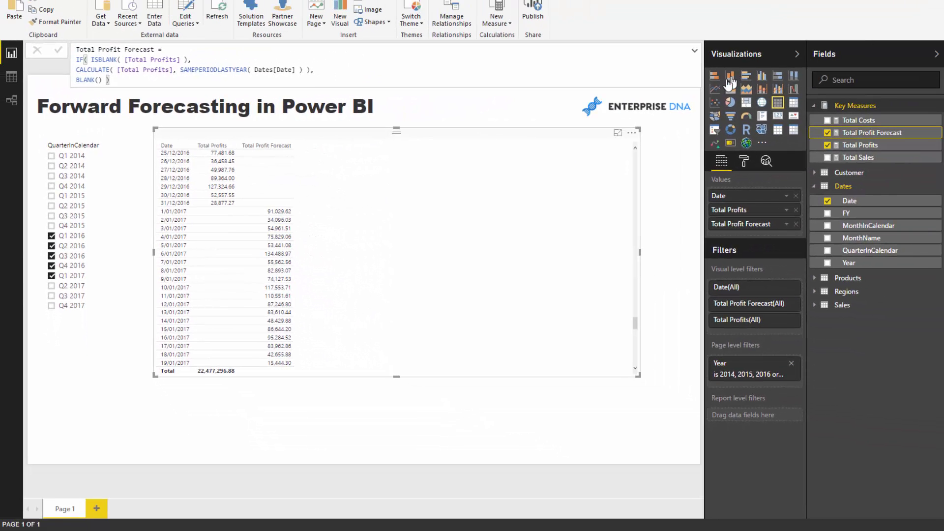
Step: Switch the table to a clustered column chart with light-blue Total Profit Forecast columns
{"action": "left_click", "coordinate": [729, 77]}
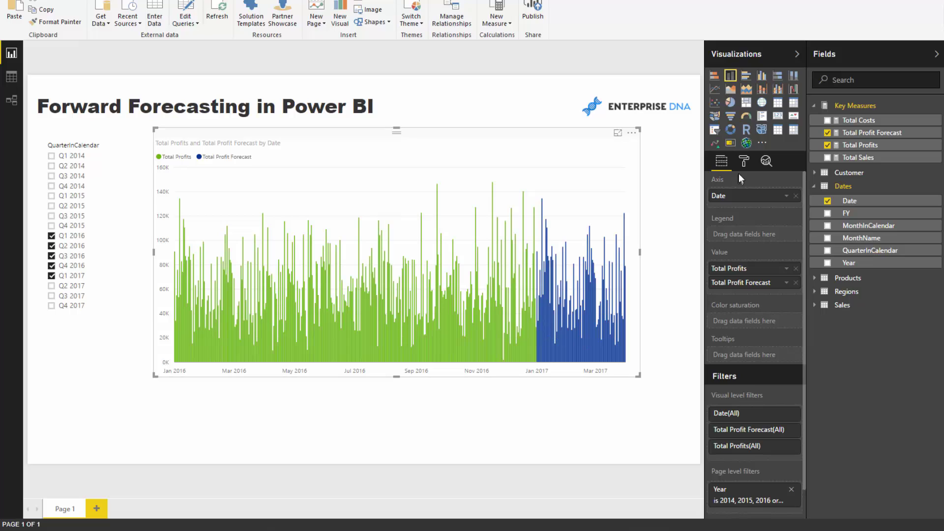
{"action": "left_click", "coordinate": [744, 162]}
{"action": "left_click", "coordinate": [716, 243]}
{"action": "left_click", "coordinate": [786, 283]}
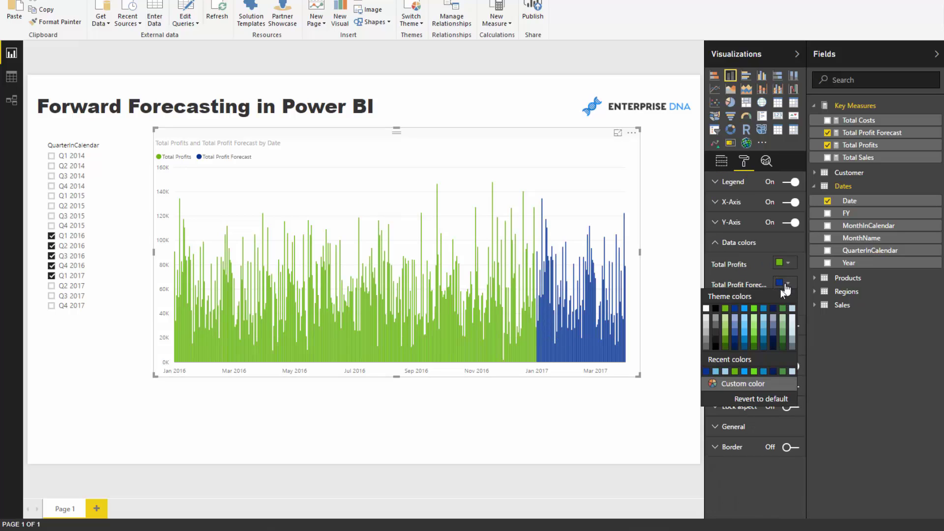
{"action": "left_click", "coordinate": [767, 310]}
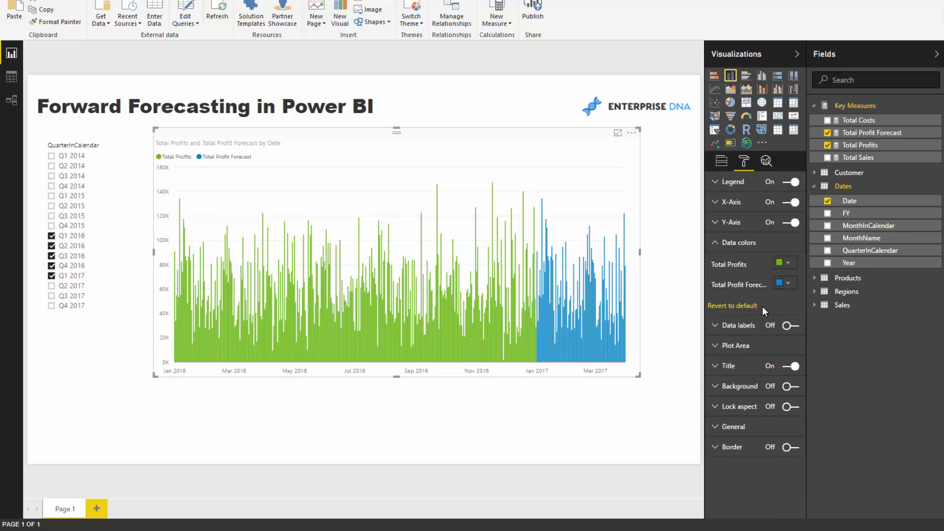
{"action": "left_click", "coordinate": [782, 285]}
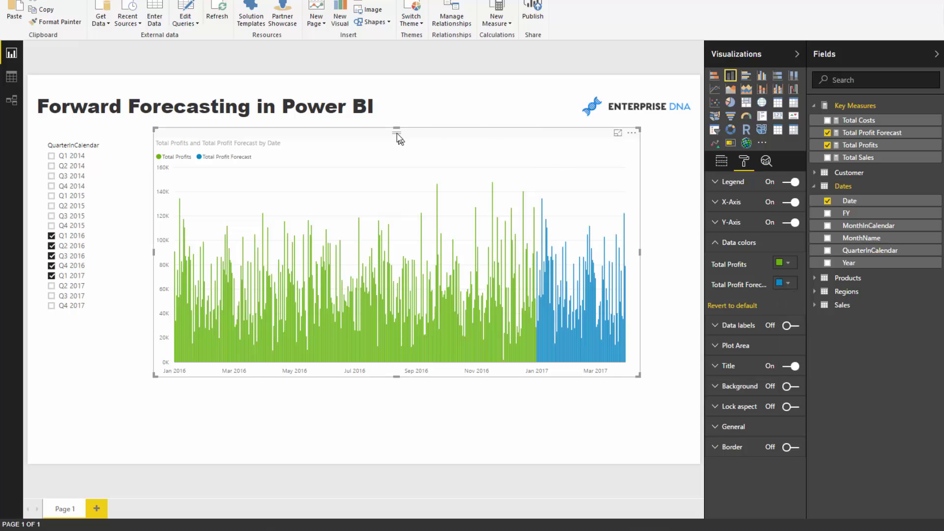
Step: Resize the profit chart to be wider and shorter, and move it to the top-left
{"action": "left_click_drag", "start_coordinate": [396, 133], "coordinate": [409, 245]}
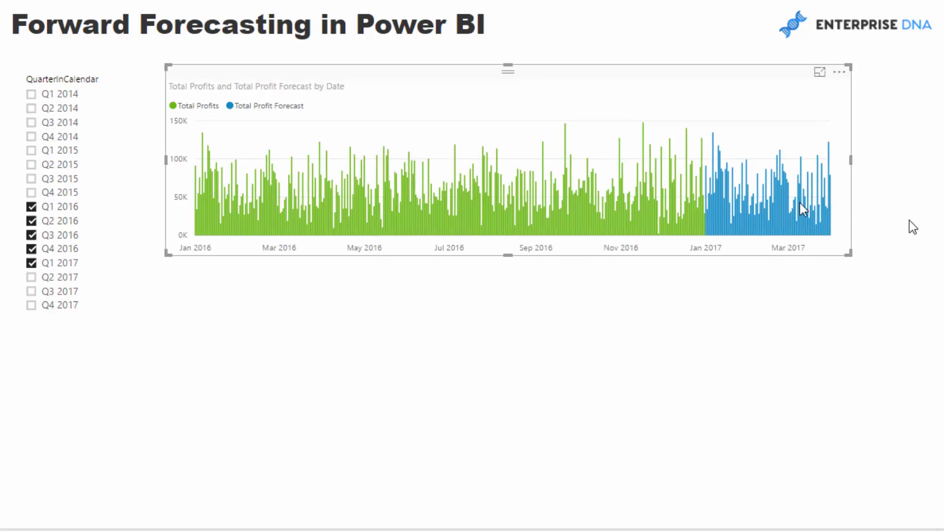
{"action": "left_click_drag", "start_coordinate": [850, 254], "coordinate": [928, 237]}
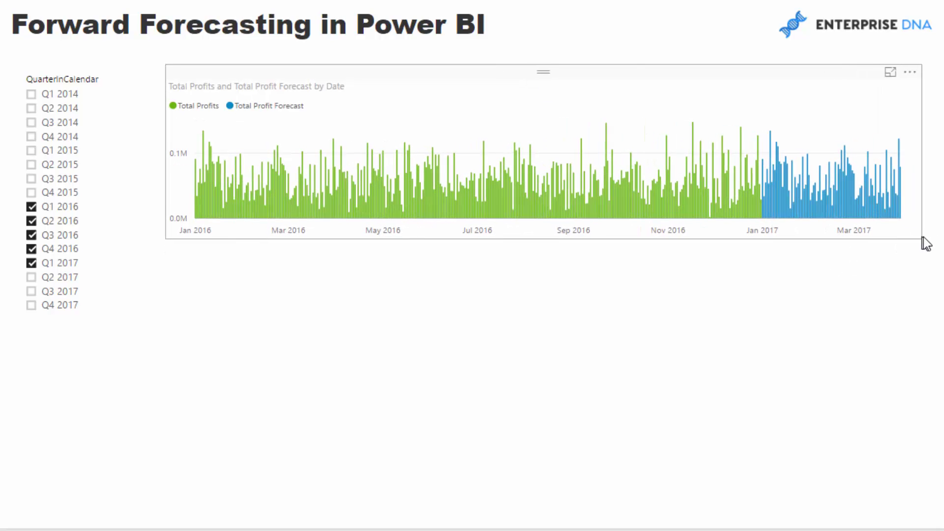
{"action": "left_click_drag", "start_coordinate": [587, 72], "coordinate": [574, 64]}
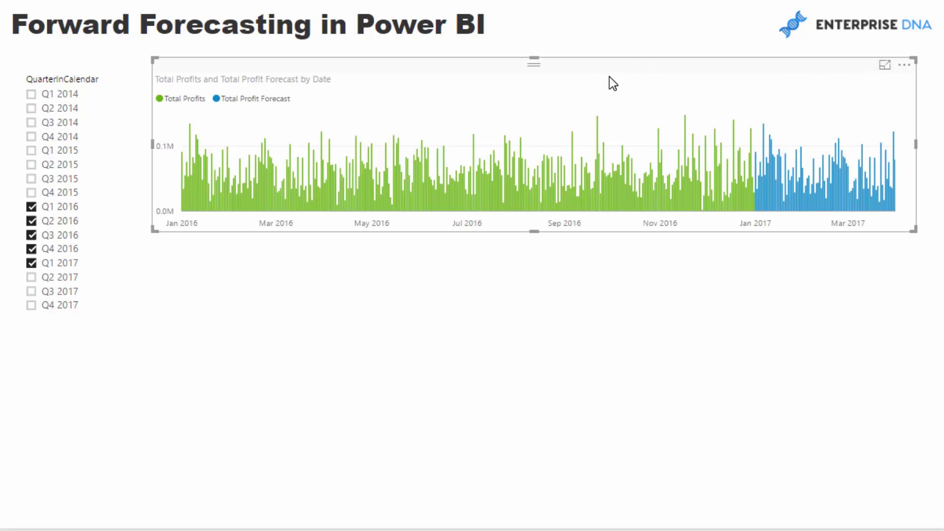
Step: Duplicate the chart with Ctrl+C/Ctrl+V and place the copy below the original
{"action": "key", "text": "ctrl+c"}
{"action": "key", "text": "ctrl+v"}
{"action": "left_click_drag", "start_coordinate": [609, 88], "coordinate": [609, 253]}
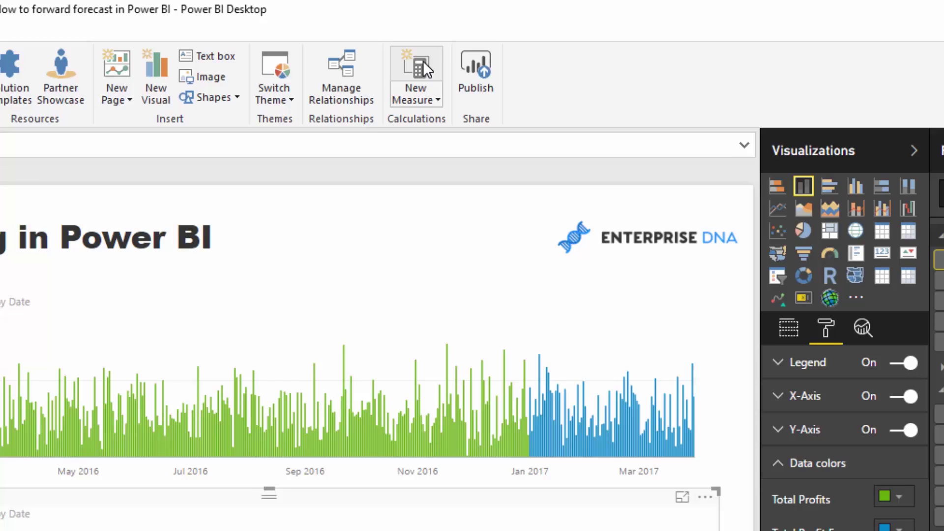
Step: Start the Profits 30D MA measure as AVERAGEX over a DATESINPERIOD table
{"action": "left_click", "coordinate": [423, 61]}
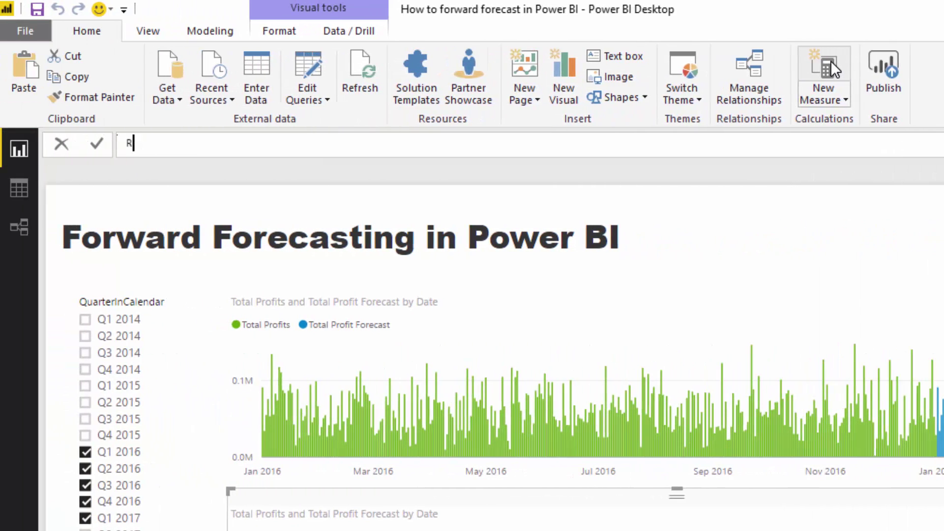
{"action": "type", "text": "Profits 30D MA"}
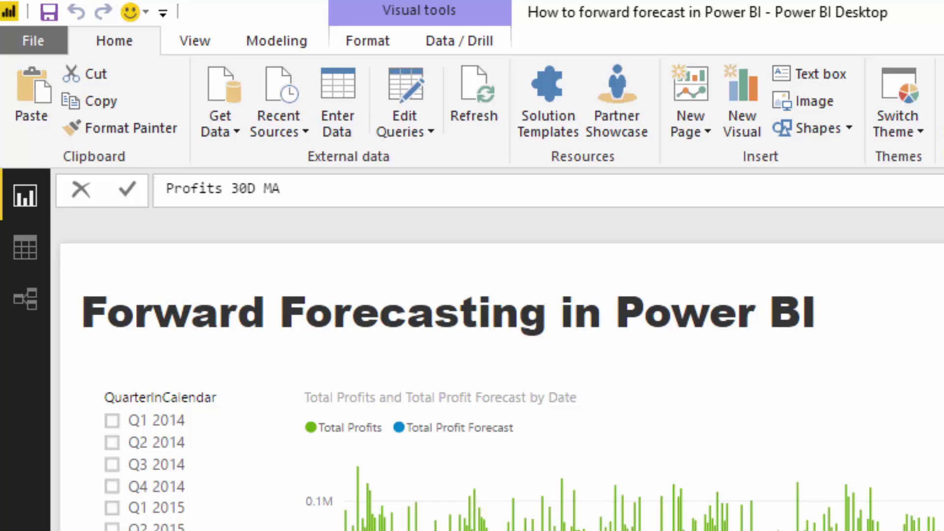
{"action": "type", "text": " ="}
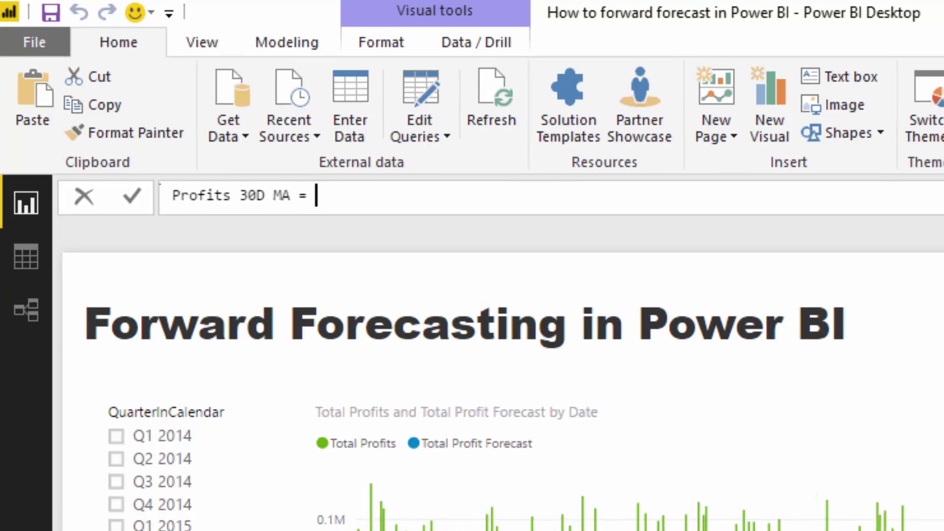
{"action": "key", "text": "shift+Return"}
{"action": "type", "text": "AVER"}
{"action": "key", "text": "Down"}
{"action": "key", "text": "Down"}
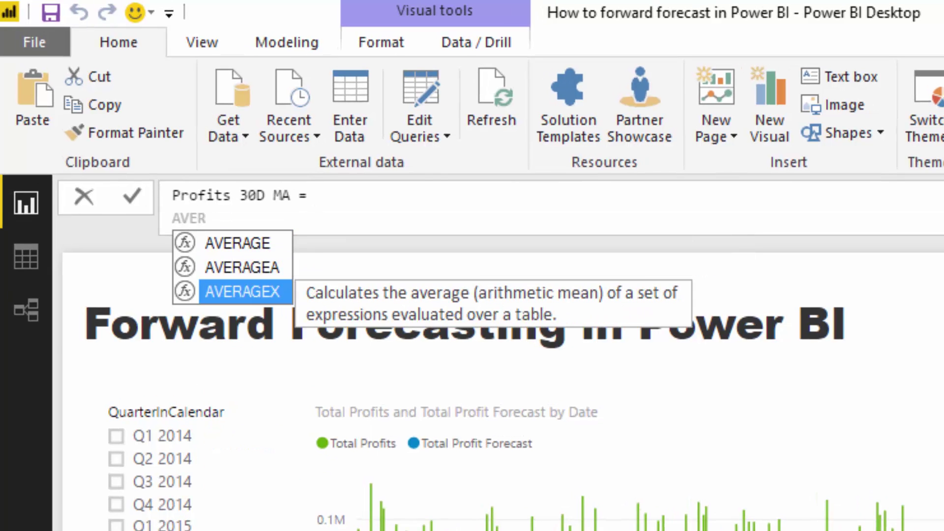
{"action": "key", "text": "Tab"}
{"action": "key", "text": "shift+Return"}
{"action": "key", "text": "shift+Return"}
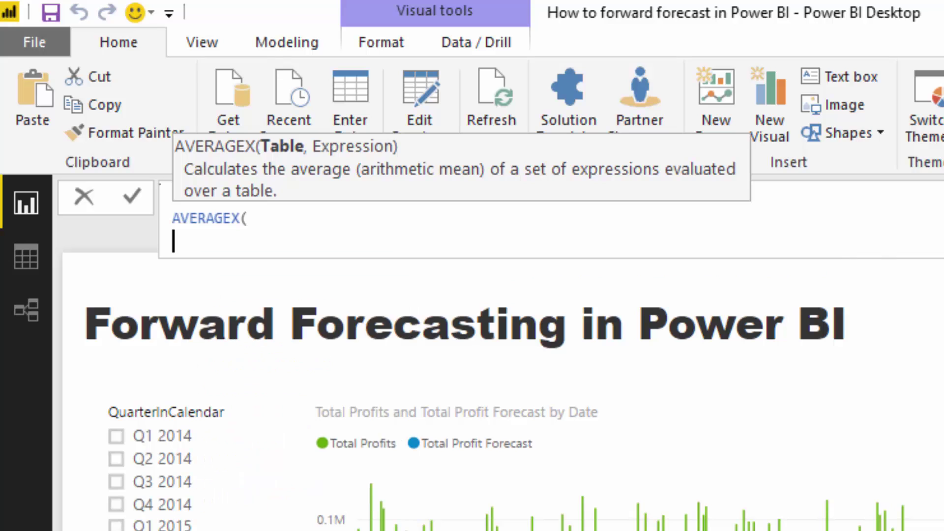
{"action": "key", "text": "Tab"}
{"action": "type", "text": "DATES"}
{"action": "key", "text": "Down"}
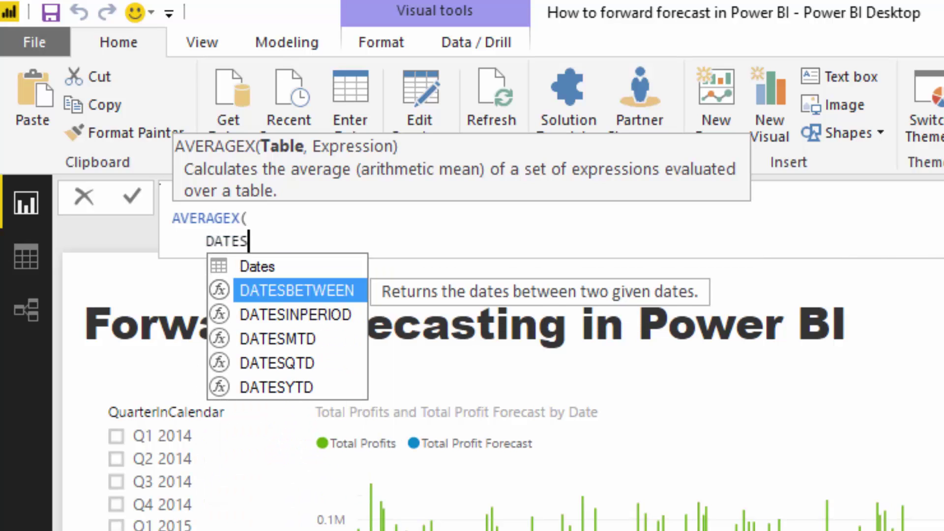
{"action": "key", "text": "Down"}
{"action": "key", "text": "Down"}
{"action": "key", "text": "Up"}
{"action": "key", "text": "Tab"}
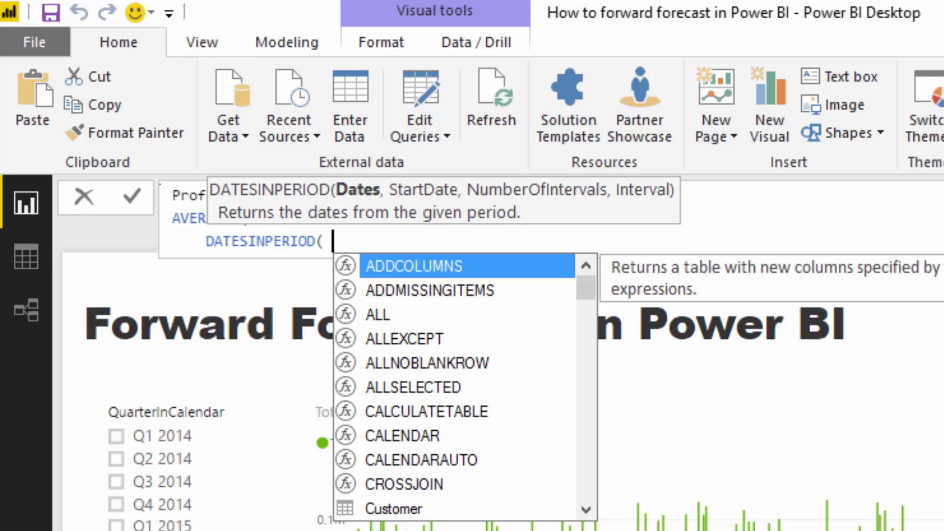
Step: Give DATESINPERIOD the Dates[Date] column and LASTDATE(Dates[Date]) as its start date
{"action": "key", "text": "shift+Return"}
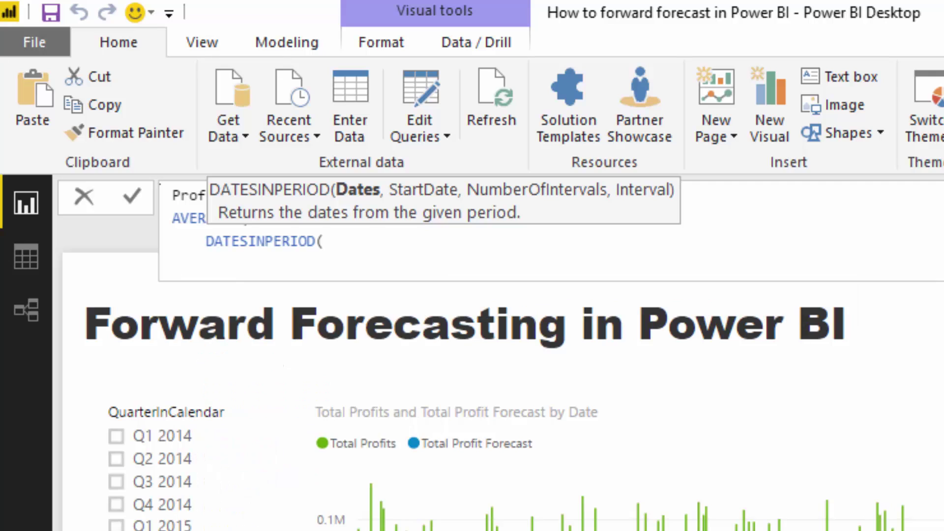
{"action": "type", "text": "Date"}
{"action": "key", "text": "Down"}
{"action": "key", "text": "Down"}
{"action": "key", "text": "Tab"}
{"action": "type", "text": ","}
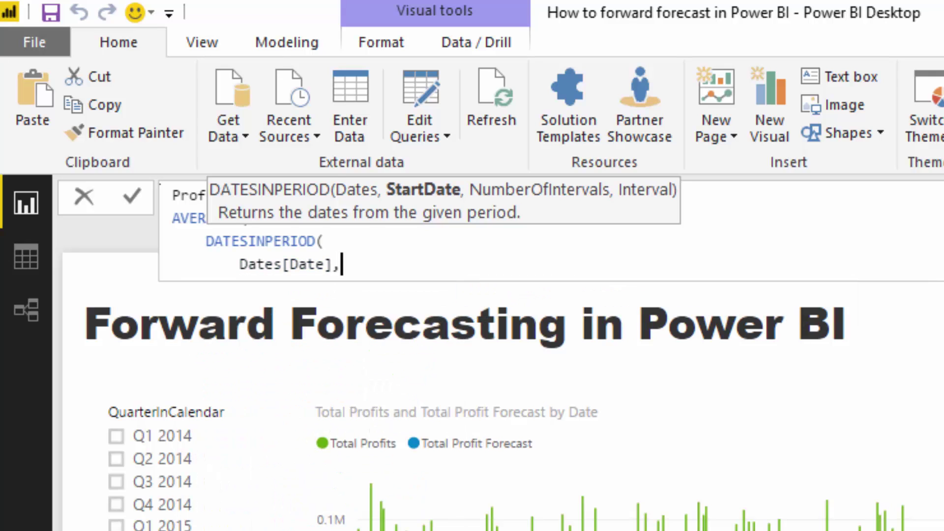
{"action": "key", "text": "shift+Return"}
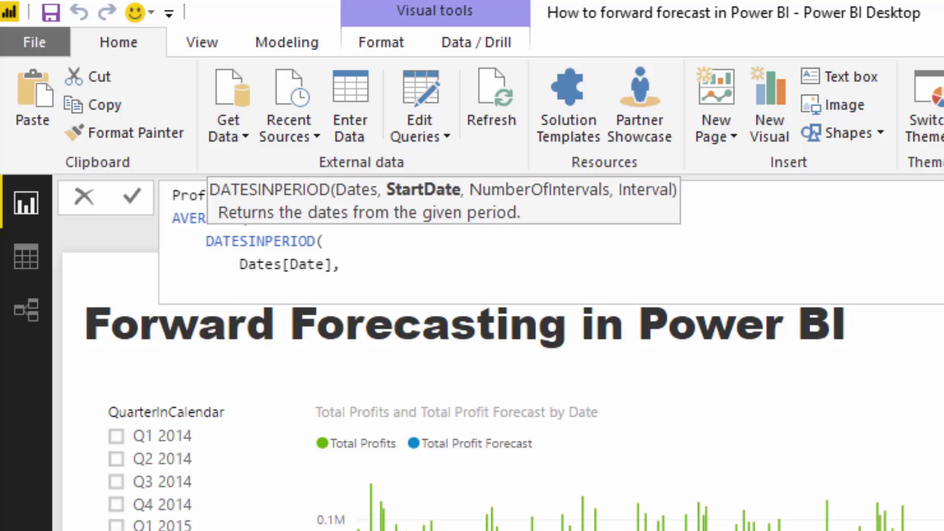
{"action": "type", "text": "LAS"}
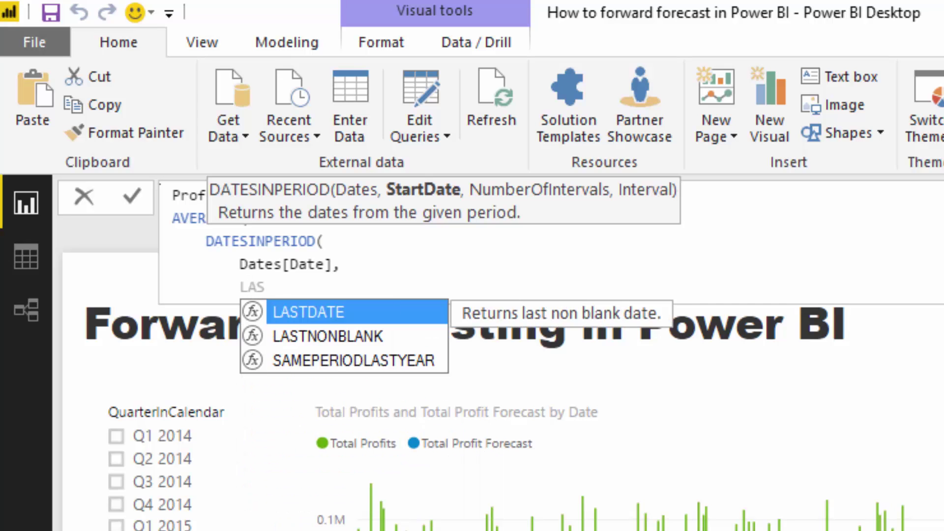
{"action": "key", "text": "Tab"}
{"action": "type", "text": "Date"}
{"action": "key", "text": "Down"}
{"action": "key", "text": "Down"}
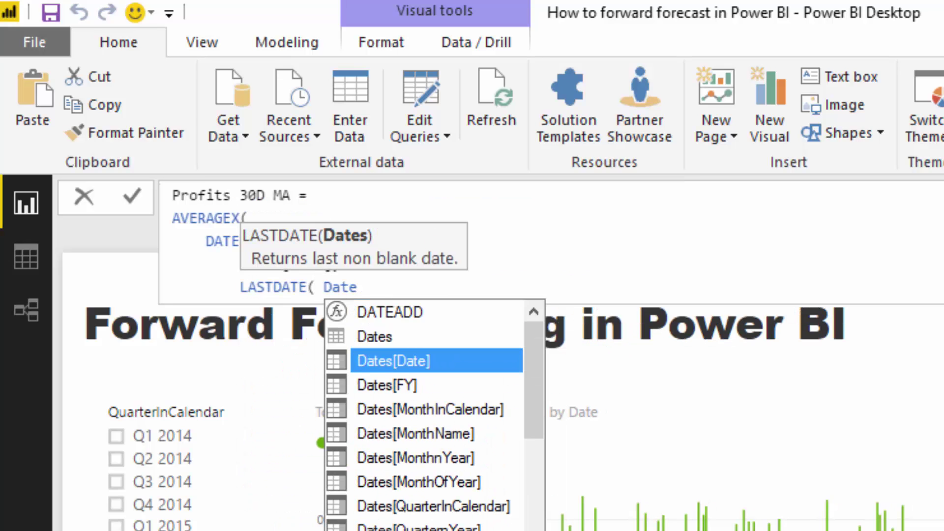
{"action": "key", "text": "Tab"}
{"action": "type", "text": "),"}
Step: Finish DATESINPERIOD with a -30 DAY interval and clean up stray line edits
{"action": "key", "text": "shift+Return"}
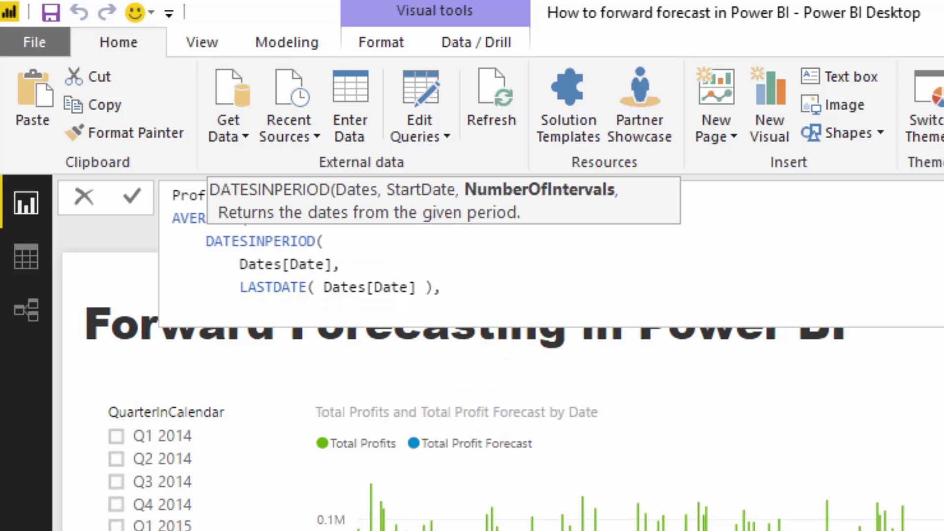
{"action": "type", "text": "-3"}
{"action": "type", "text": "0,"}
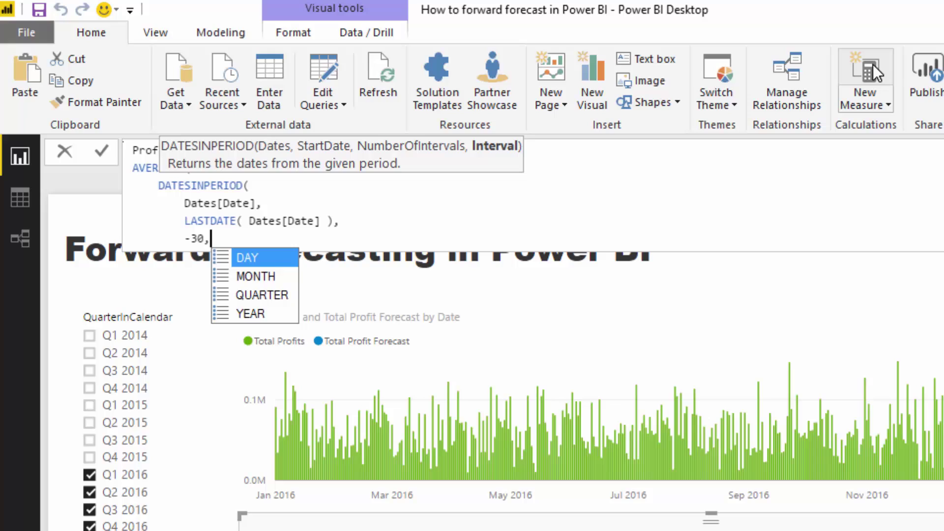
{"action": "type", "text": "d"}
{"action": "key", "text": "Tab"}
{"action": "type", "text": ")"}
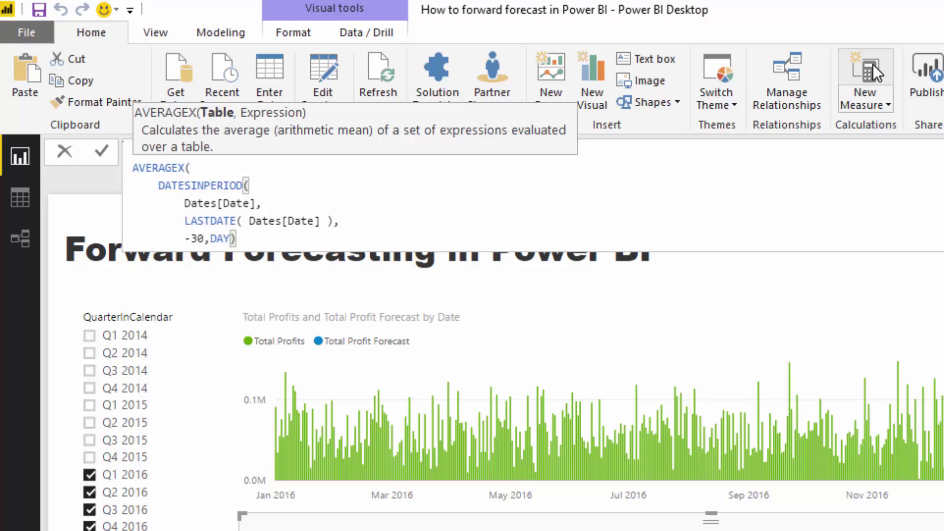
{"action": "key", "text": "shift+Return"}
{"action": "key", "text": "BackSpace"}
{"action": "type", "text": "Total"}
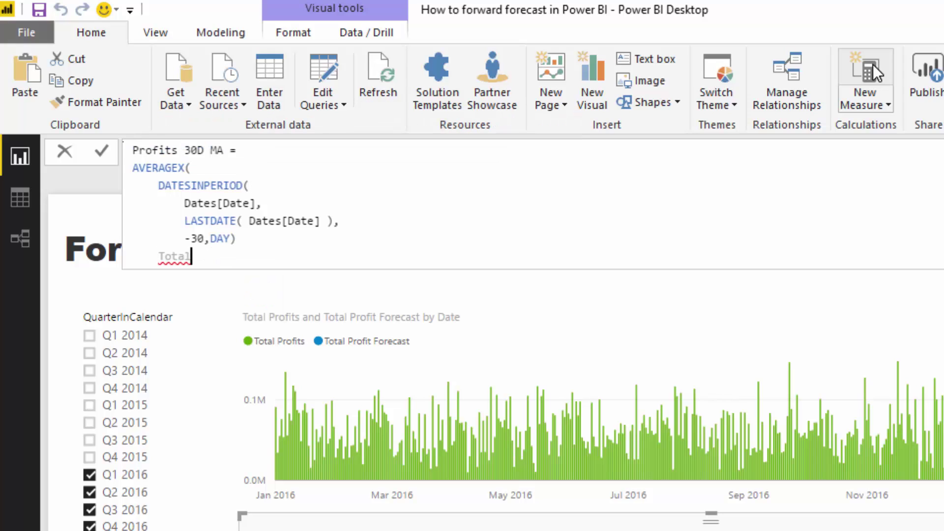
{"action": "key", "text": "BackSpace"}
{"action": "key", "text": "BackSpace"}
{"action": "key", "text": "BackSpace"}
{"action": "key", "text": "BackSpace"}
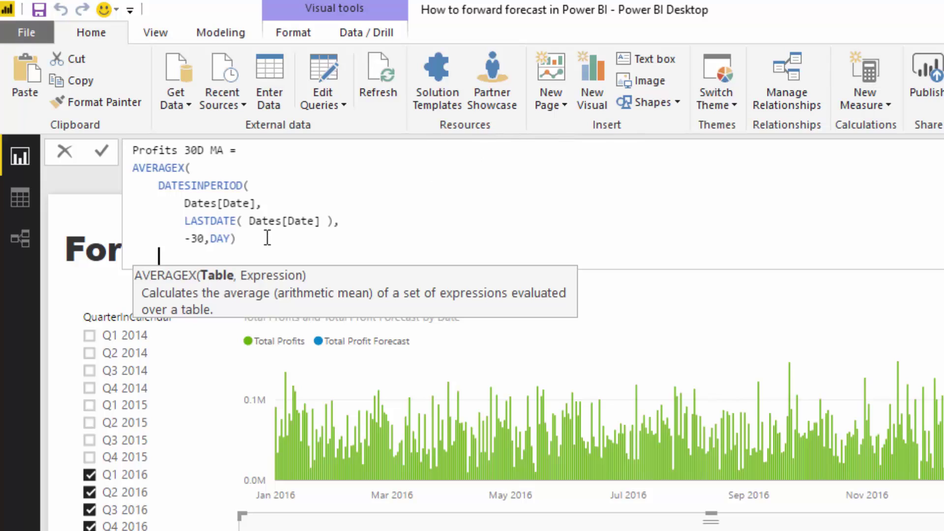
{"action": "left_click", "coordinate": [240, 239]}
{"action": "type", "text": ","}
Step: Add [Total Profits] as the averaged expression to complete the measure
{"action": "key", "text": "shift+Return"}
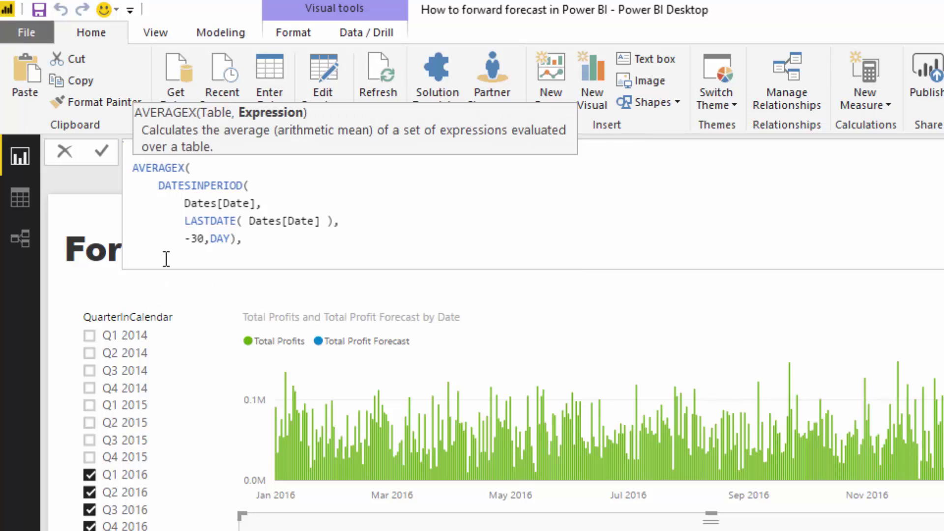
{"action": "type", "text": "["}
{"action": "key", "text": "Down"}
{"action": "key", "text": "Down"}
{"action": "key", "text": "Tab"}
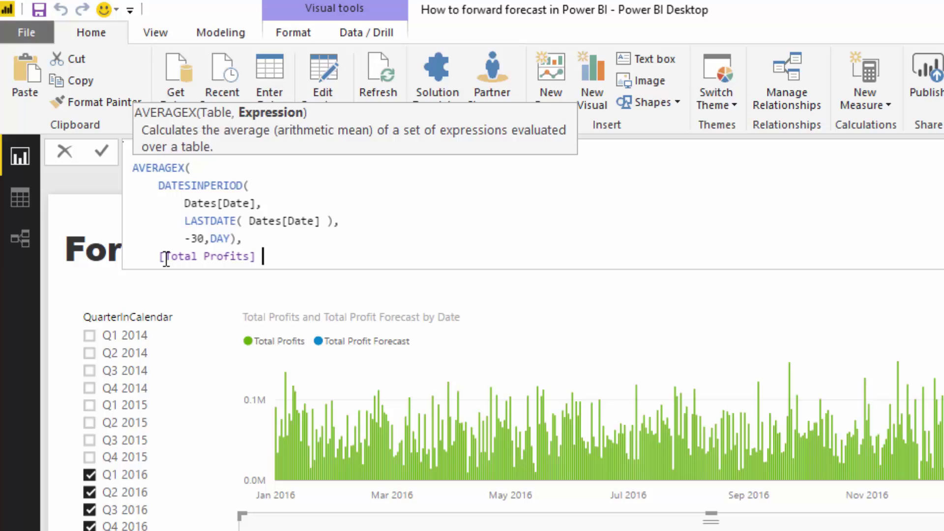
{"action": "type", "text": ")"}
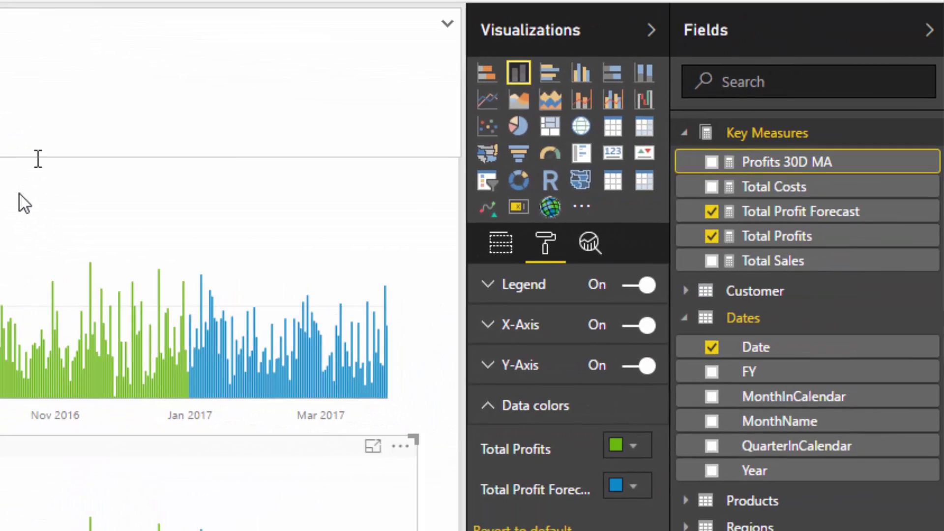
{"action": "left_click", "coordinate": [24, 203]}
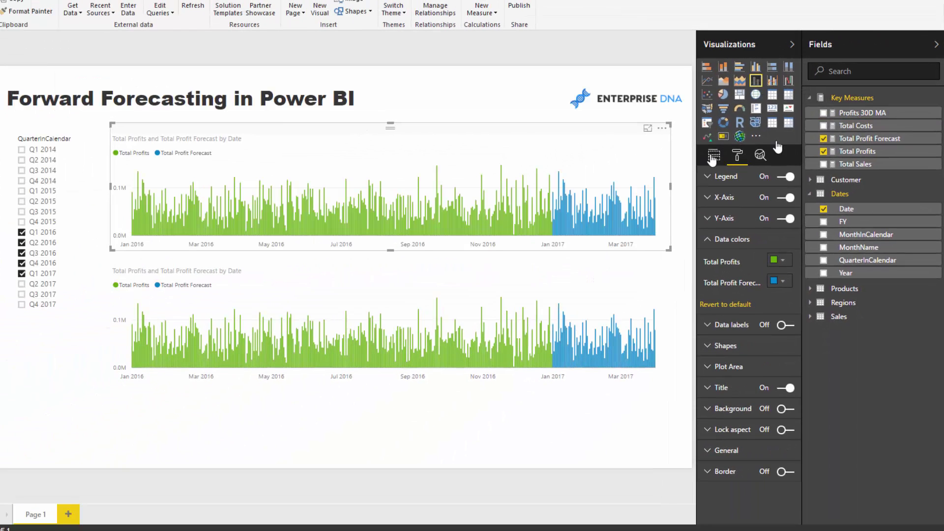
Step: Add Profits 30D MA as the line values on the top line-and-column chart
{"action": "left_click_drag", "start_coordinate": [862, 112], "coordinate": [738, 325]}
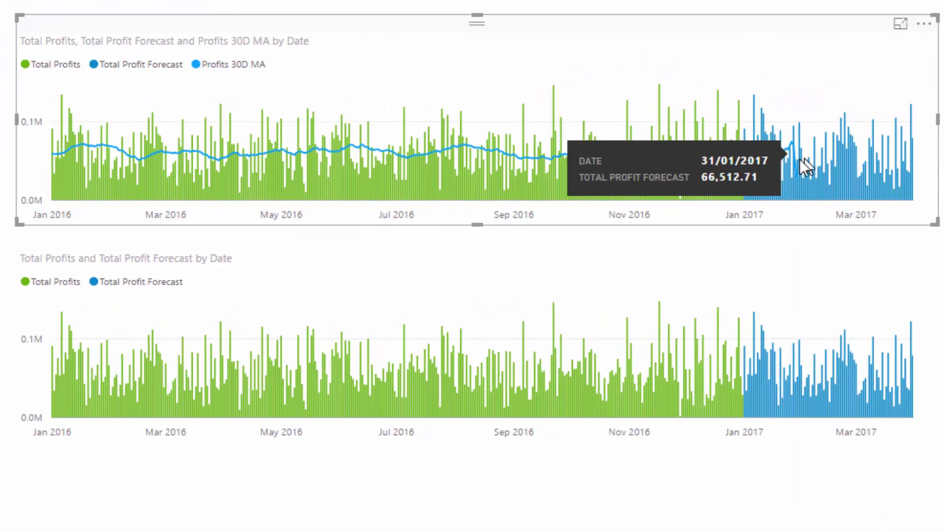
{"action": "mouse_move", "coordinate": [867, 328]}
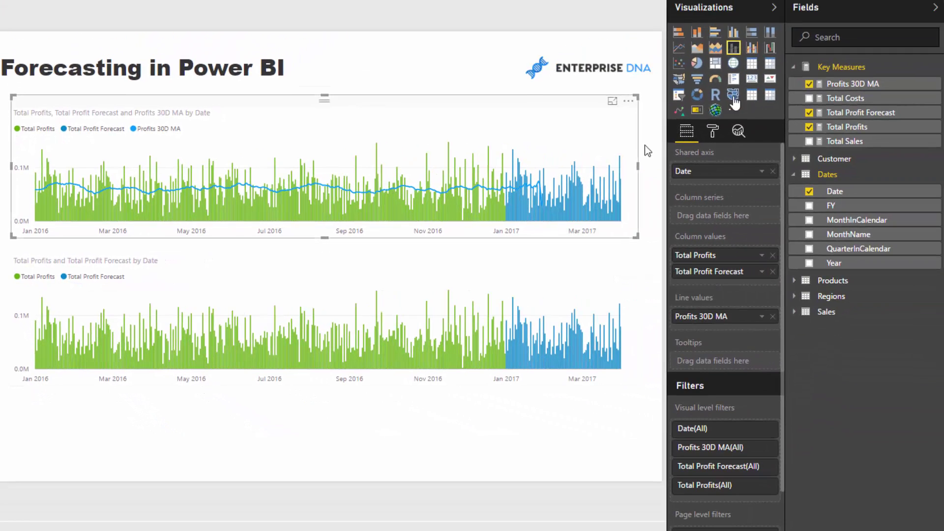
{"action": "left_click", "coordinate": [854, 84]}
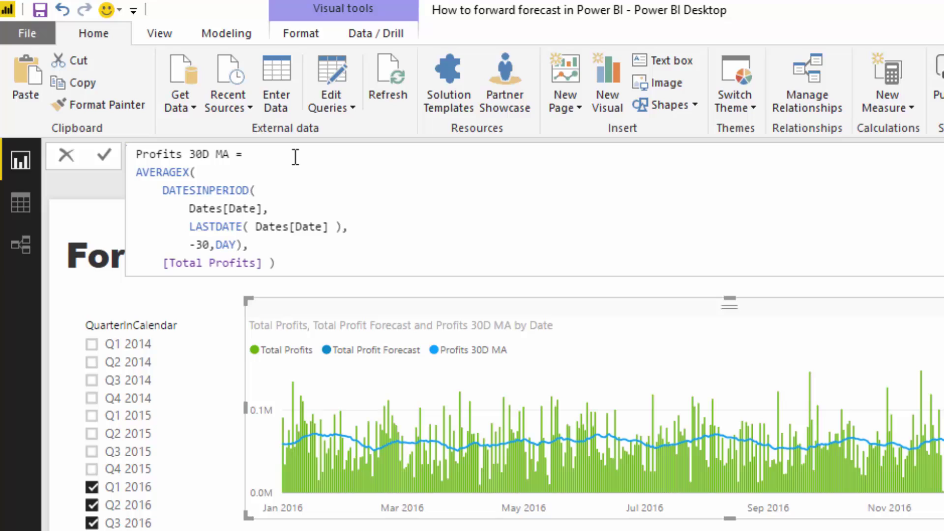
Step: Wrap Profits 30D MA in IF(ISBLANK([Total Profits]), BLANK(), AVERAGEX(...))
{"action": "key", "text": "shift+Return"}
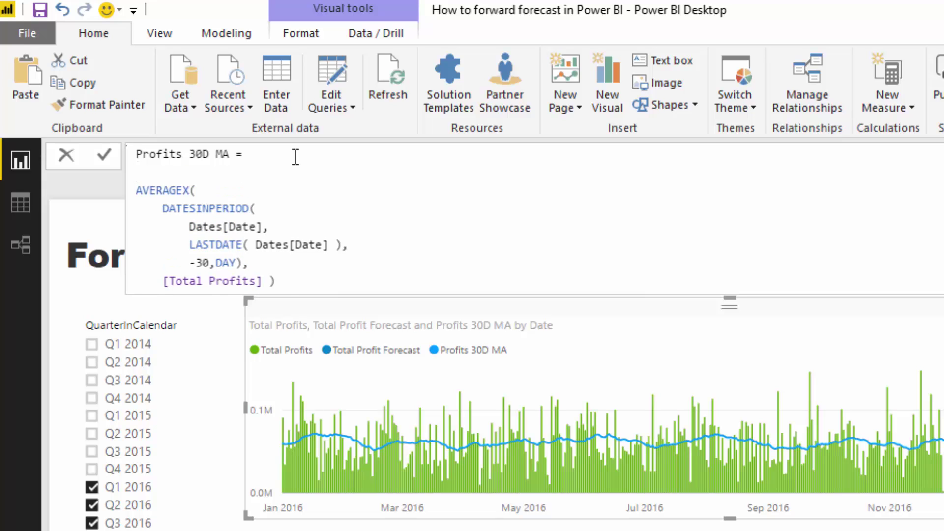
{"action": "type", "text": "IF( ISBL"}
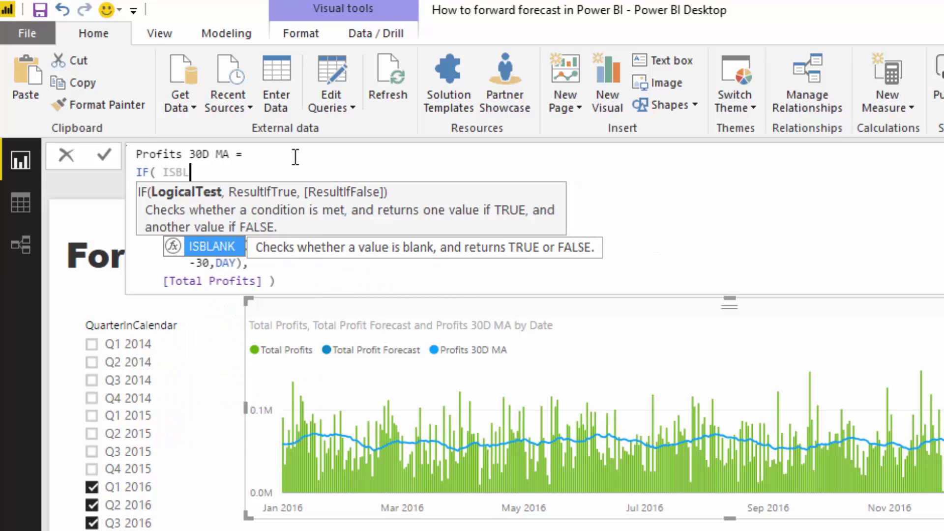
{"action": "key", "text": "Tab"}
{"action": "type", "text": "TO"}
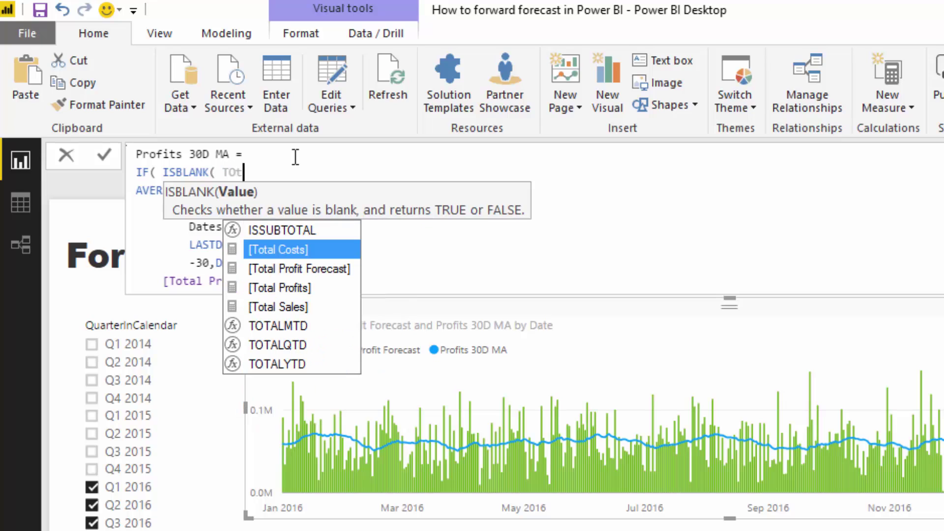
{"action": "type", "text": "tal"}
{"action": "key", "text": "Down"}
{"action": "key", "text": "Down"}
{"action": "key", "text": "Down"}
{"action": "key", "text": "Tab"}
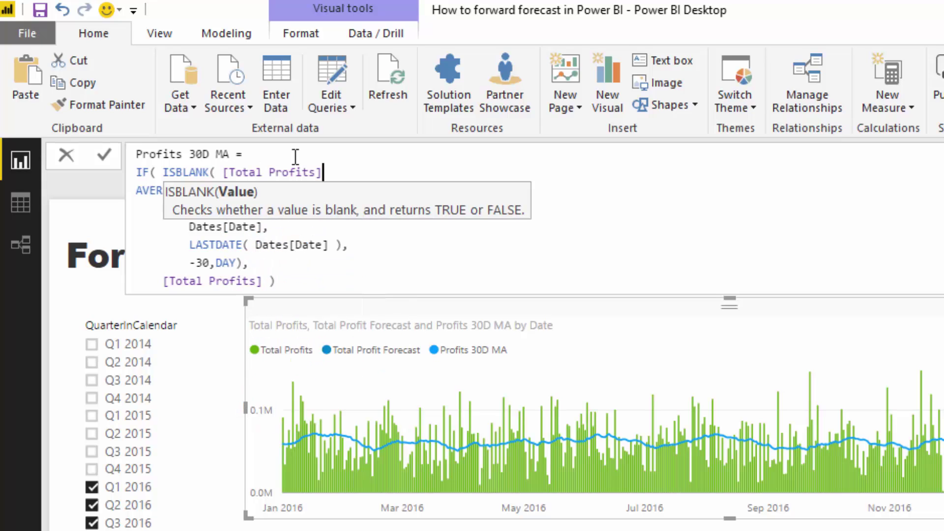
{"action": "type", "text": " ),"}
{"action": "key", "text": "shift+Return"}
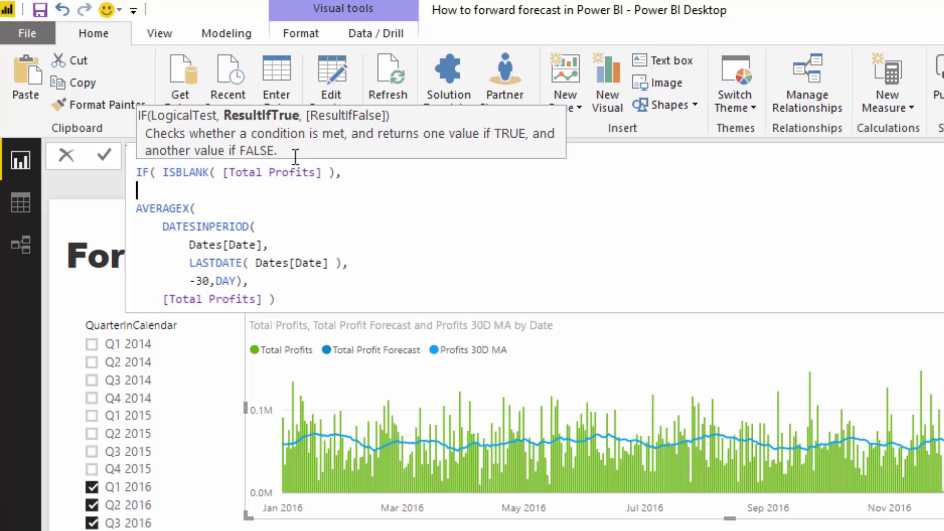
{"action": "type", "text": "BLANK()"}
{"action": "type", "text": ","}
{"action": "left_click", "coordinate": [280, 298]}
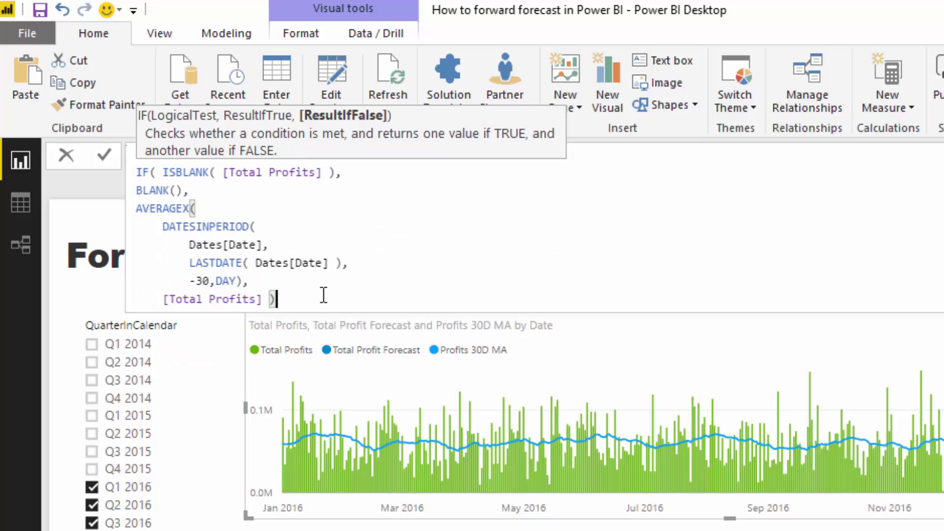
{"action": "type", "text": ")"}
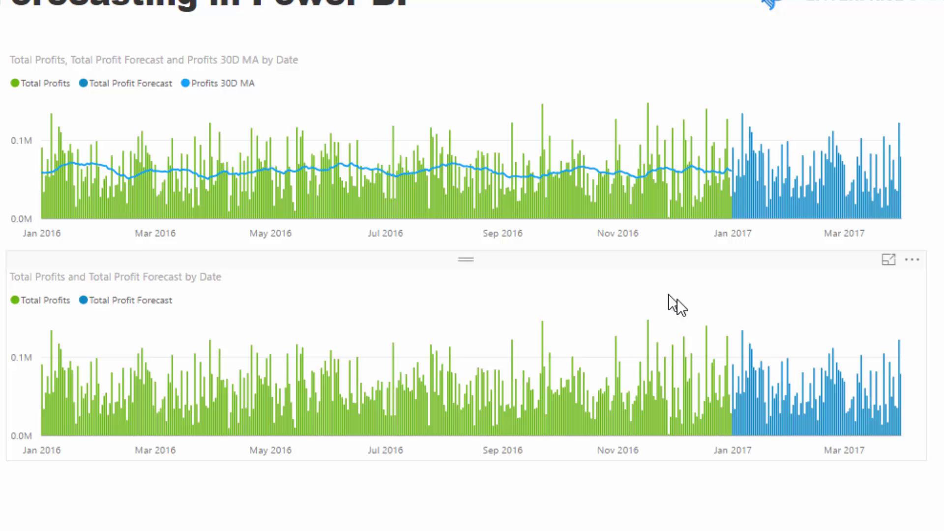
Step: Open the Total Profit Forecast measure and select its entire formula
{"action": "left_click", "coordinate": [782, 54]}
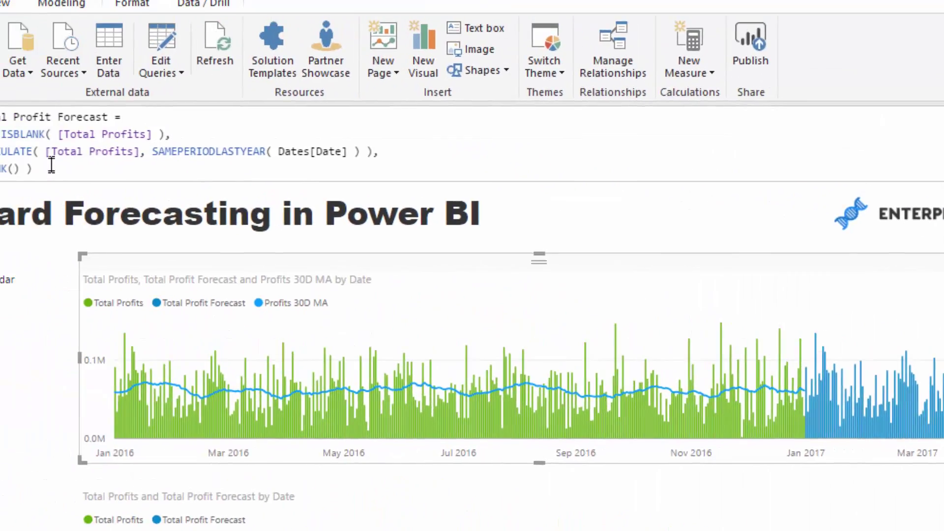
{"action": "left_click_drag", "start_coordinate": [52, 168], "coordinate": [118, 137]}
{"action": "key", "text": "ctrl+c"}
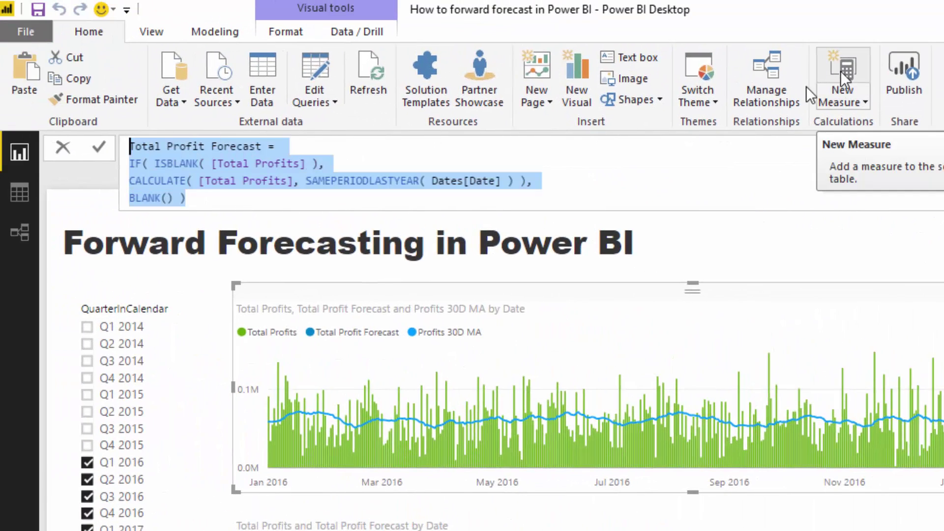
Step: Paste the forecast formula into a new measure and rename it Total Forecast
{"action": "left_click", "coordinate": [838, 69]}
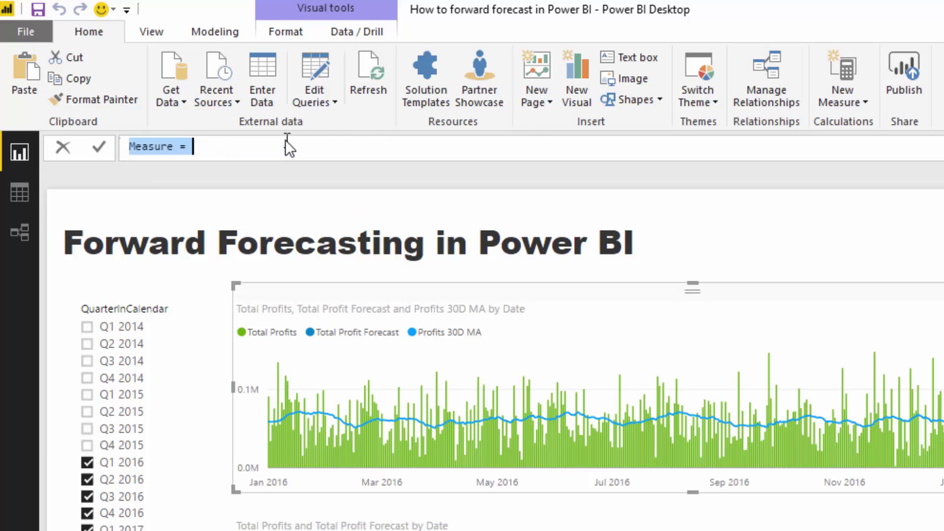
{"action": "key", "text": "ctrl+v"}
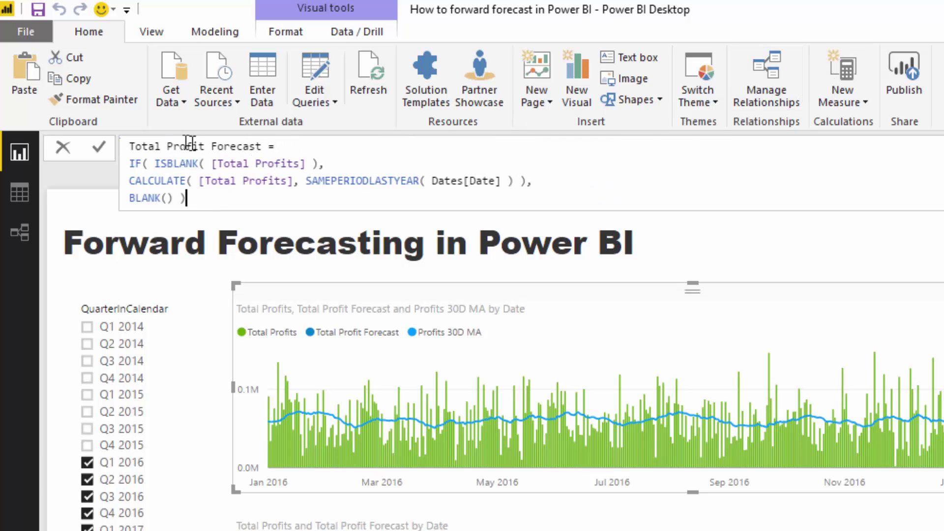
{"action": "left_click_drag", "start_coordinate": [207, 147], "coordinate": [166, 146]}
{"action": "key", "text": "Delete"}
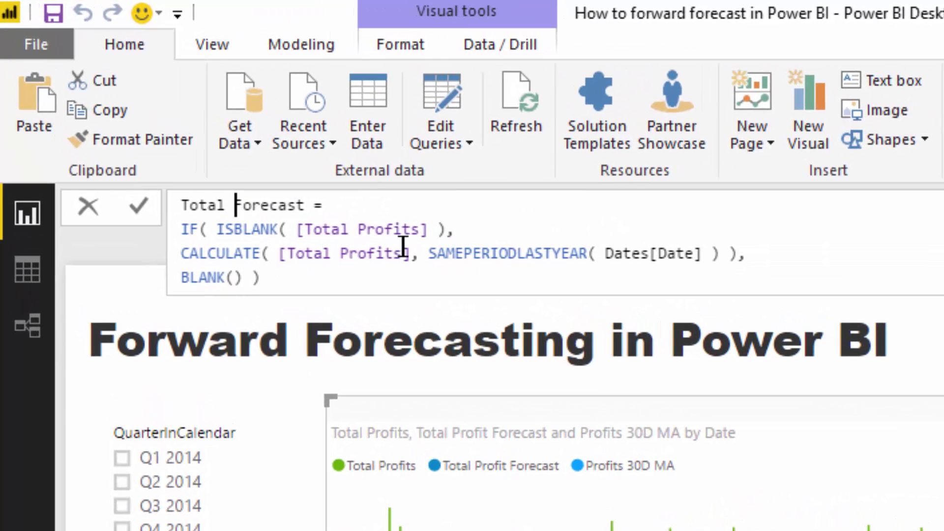
Step: Replace [Total Profits] inside CALCULATE with [Profits 30D MA]
{"action": "left_click_drag", "start_coordinate": [411, 252], "coordinate": [278, 253]}
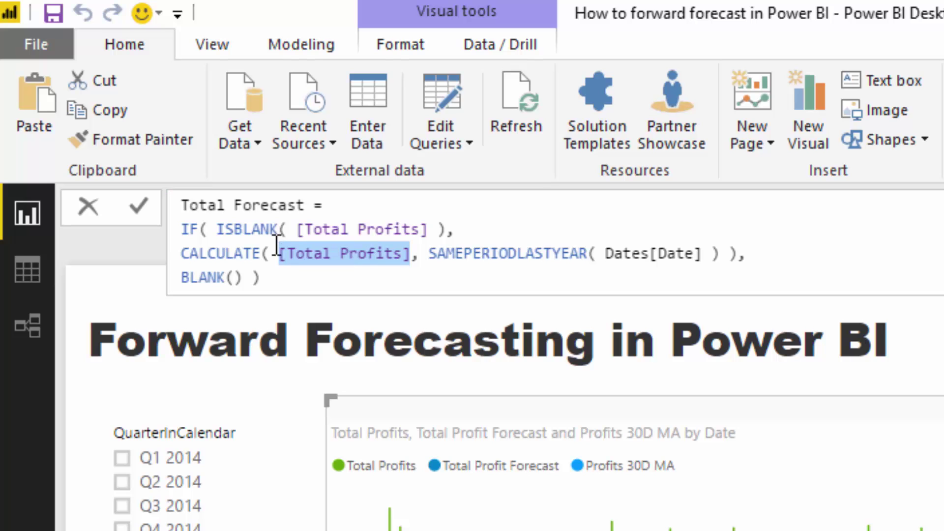
{"action": "type", "text": "Profit"}
{"action": "key", "text": "Tab"}
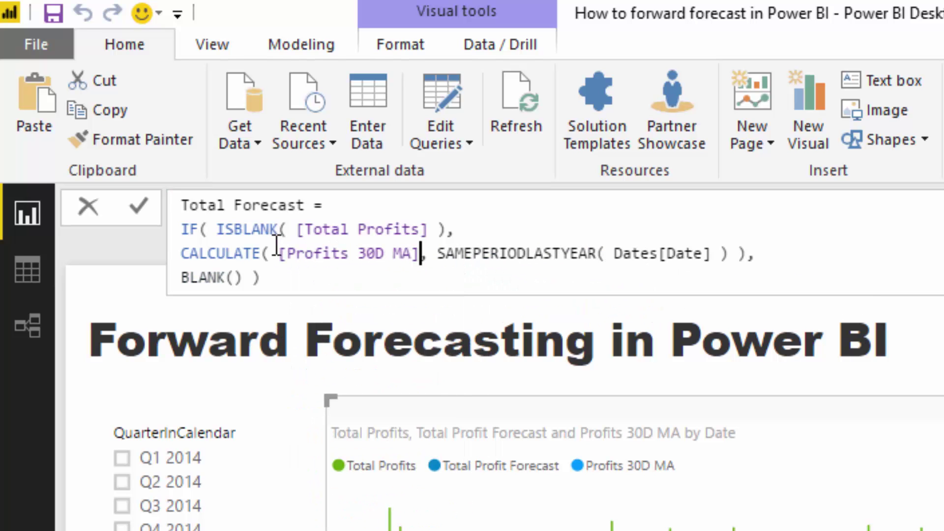
{"action": "left_click", "coordinate": [287, 284]}
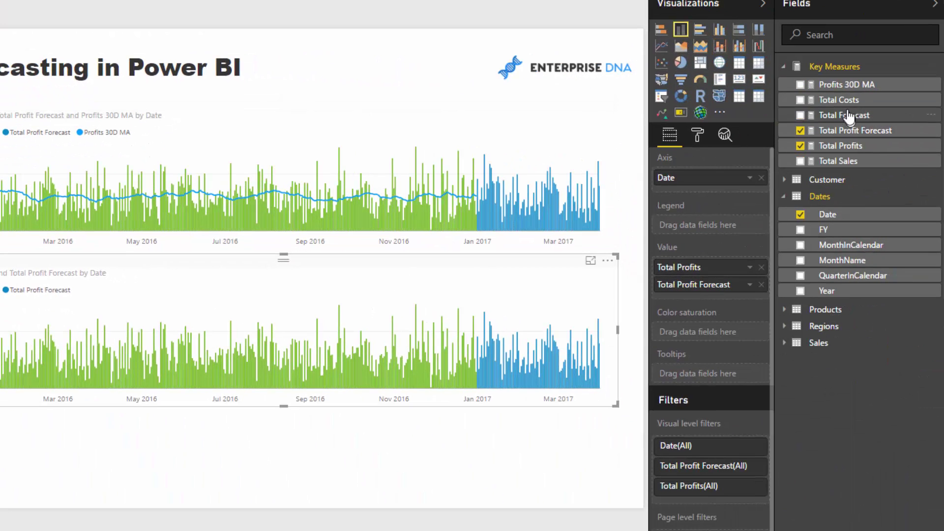
Step: Add the Total Forecast measure to the bottom chart's Value well
{"action": "left_click_drag", "start_coordinate": [845, 115], "coordinate": [738, 285]}
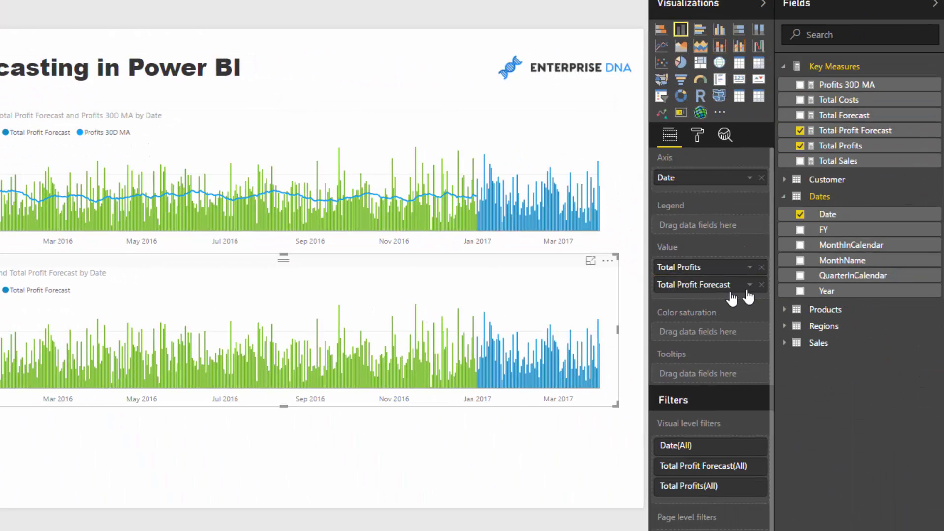